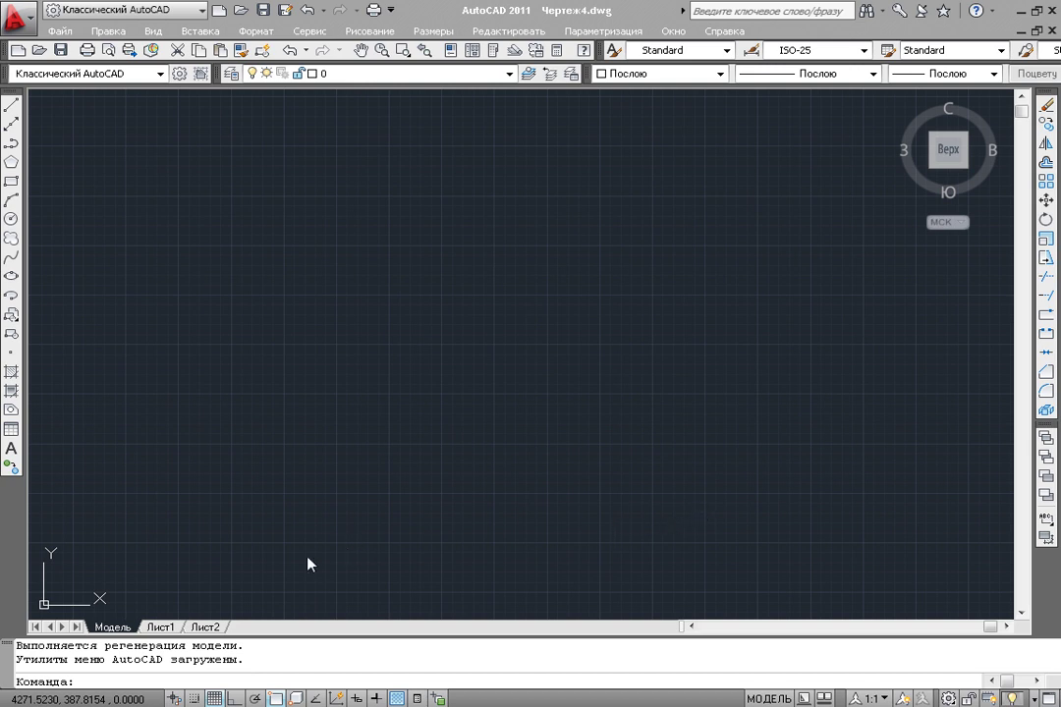
Step: Turn the grid display off, and toggle object snap off and back on
left_click(215, 697)
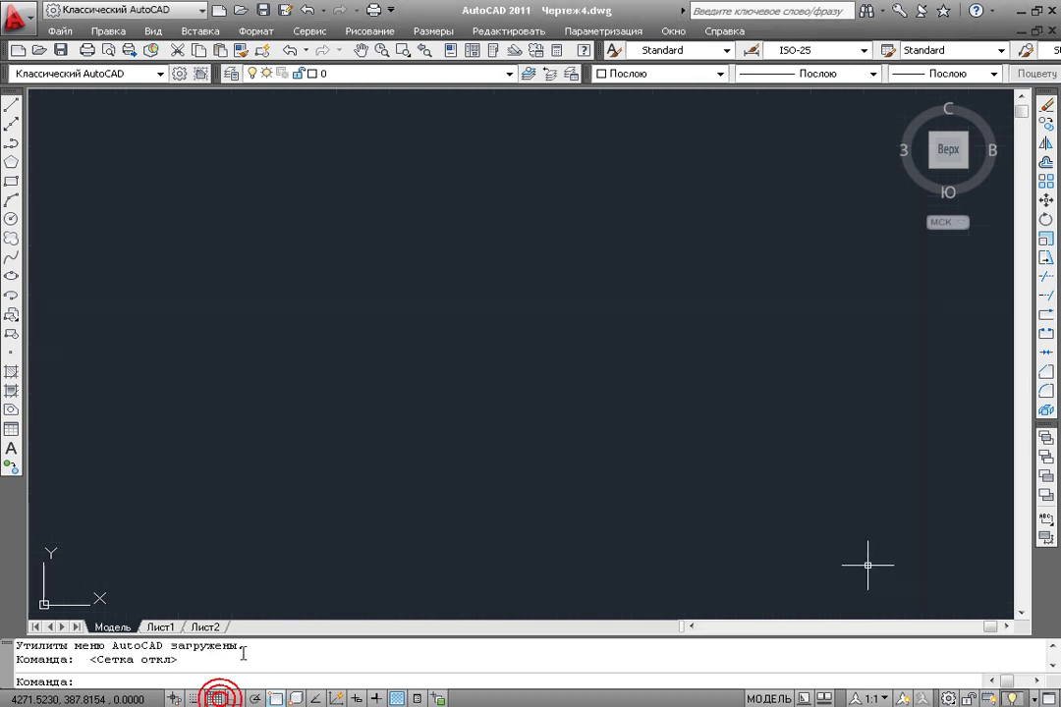
left_click(280, 698)
left_click(282, 698)
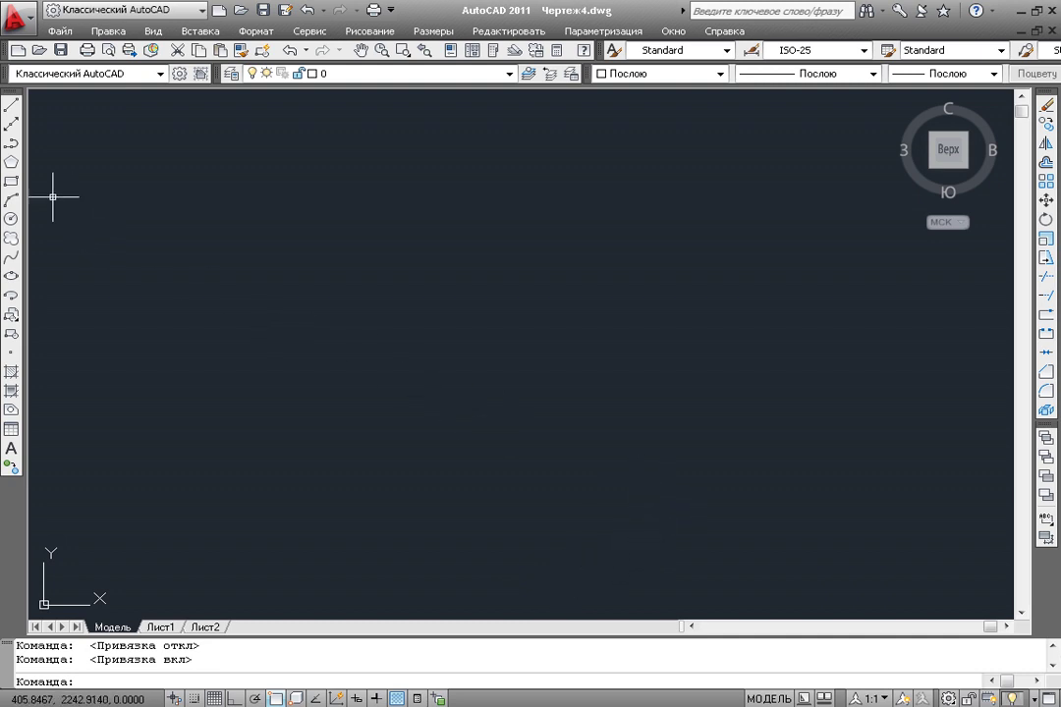
Step: With Ortho on, draw a 200-unit horizontal line and a 100-unit line down from its end
left_click(13, 109)
left_click(288, 308)
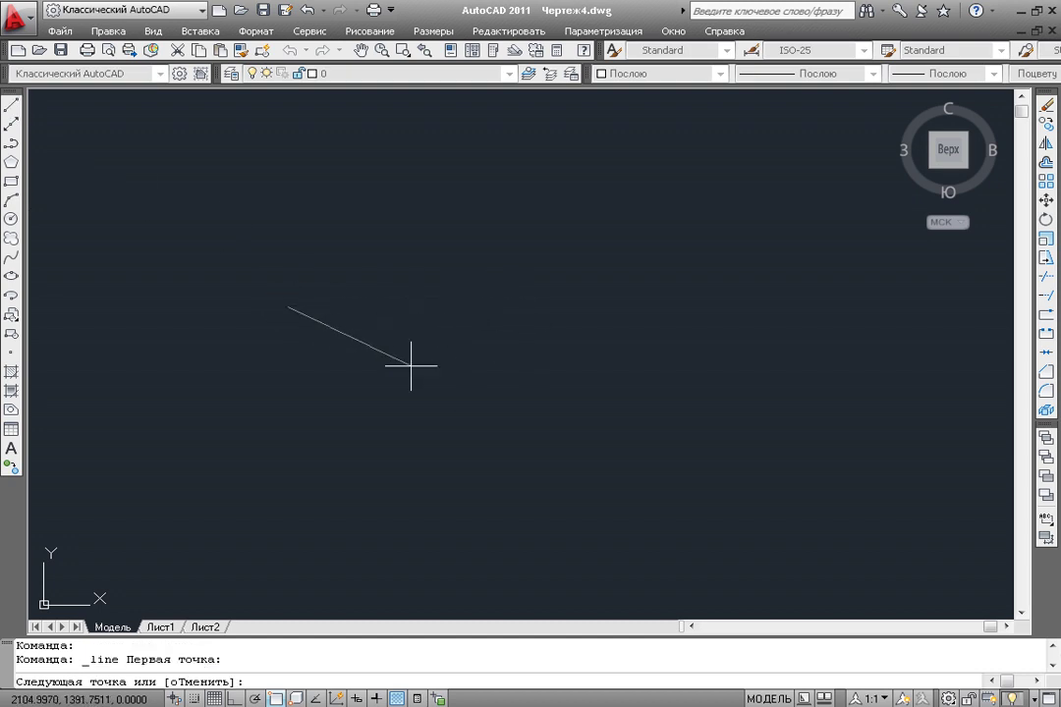
left_click(235, 698)
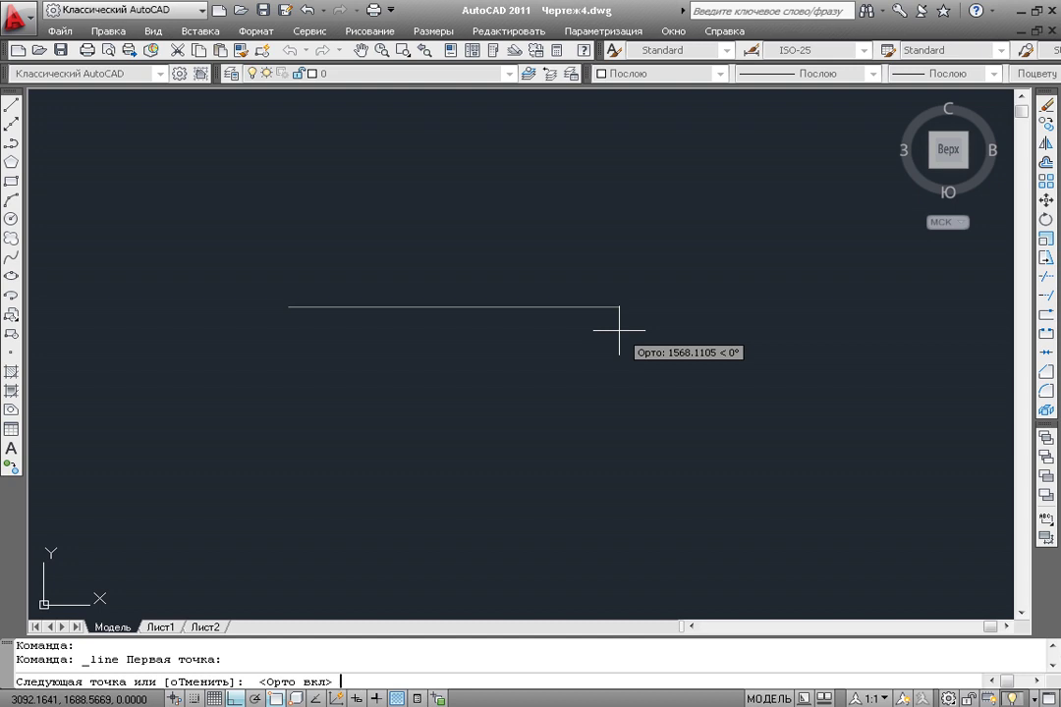
type("200")
key("Return")
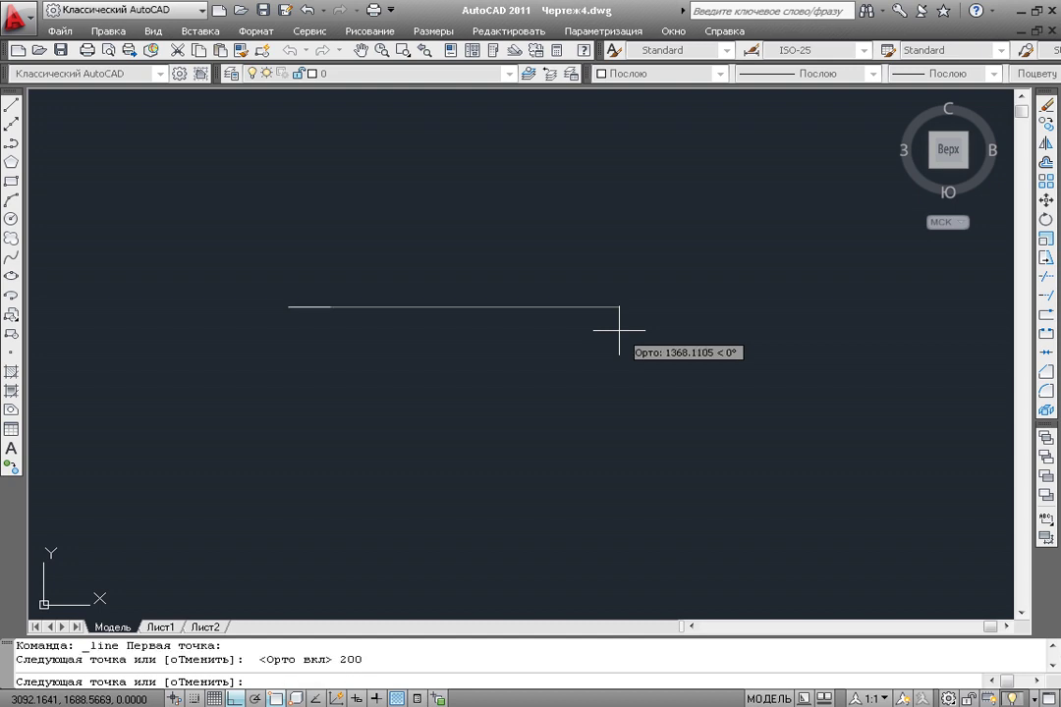
type("100")
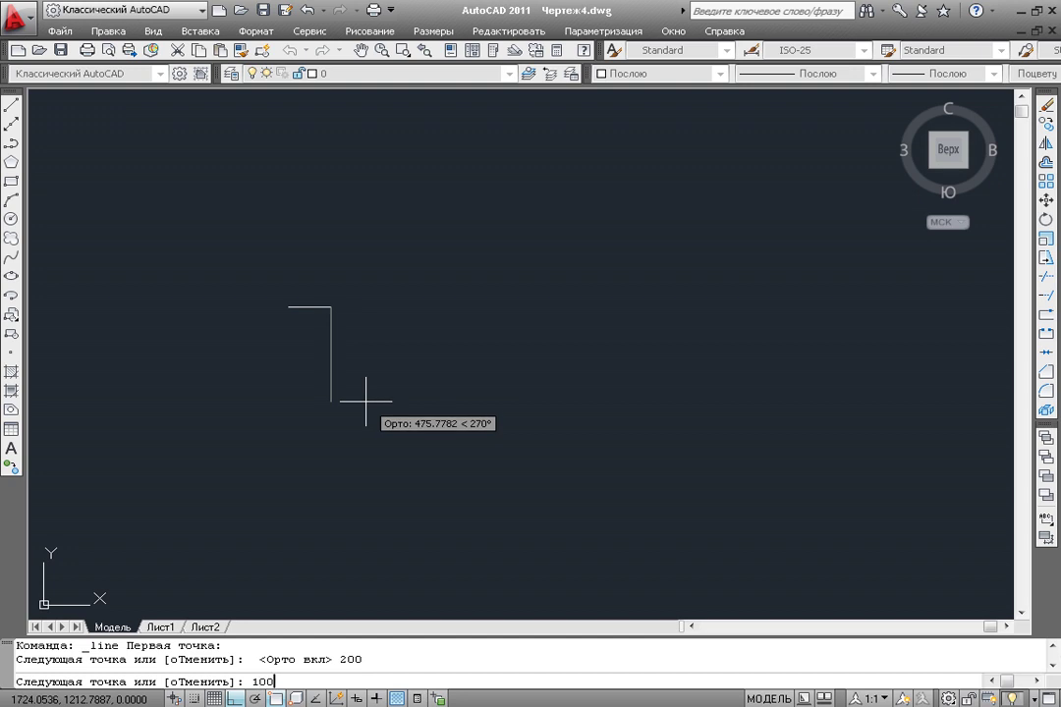
key("Return")
key("Return")
middle_click_drag(344, 370, 407, 400)
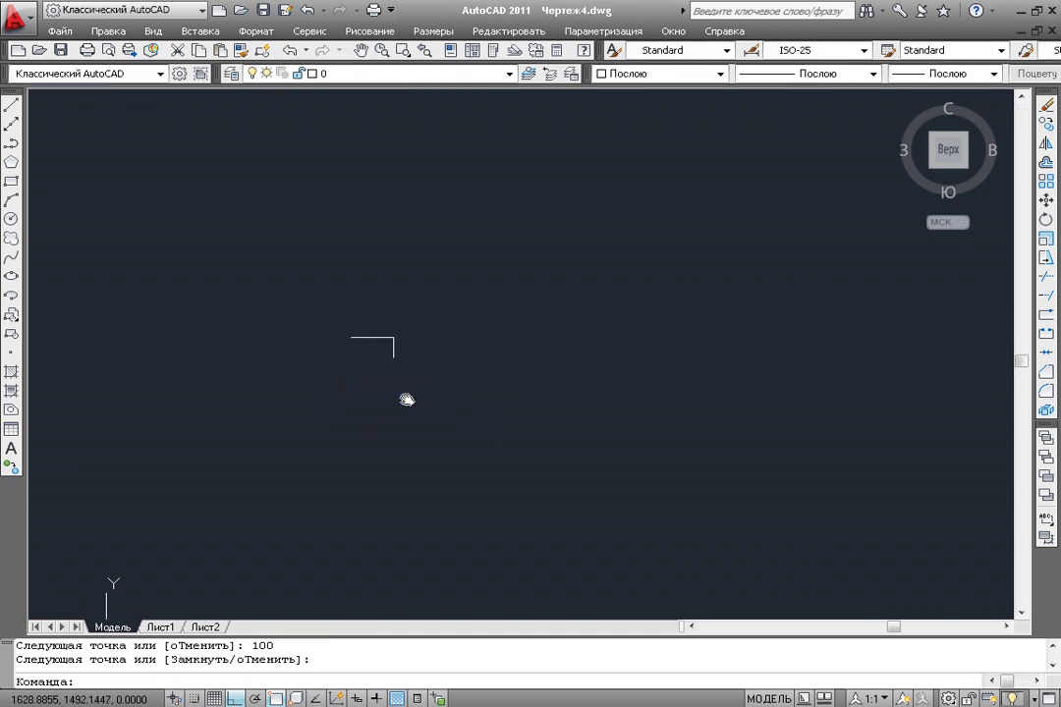
scroll(455, 374, "up", 3)
scroll(421, 383, "up", 5)
scroll(411, 382, "up", 2)
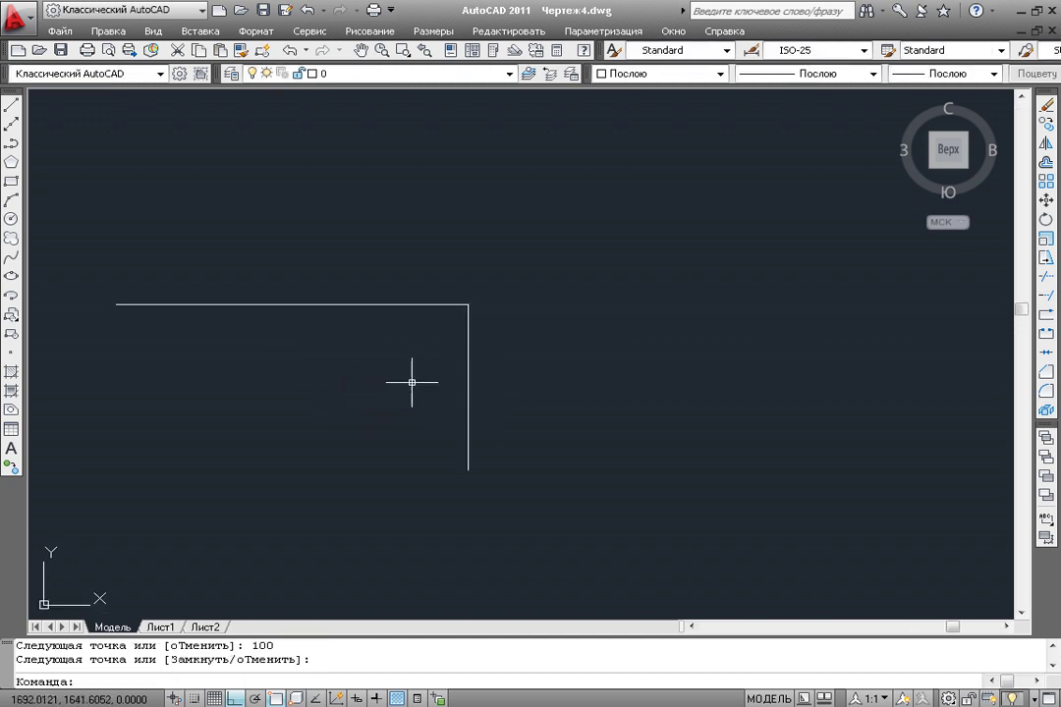
scroll(360, 371, "up", 2)
middle_click_drag(360, 372, 540, 367)
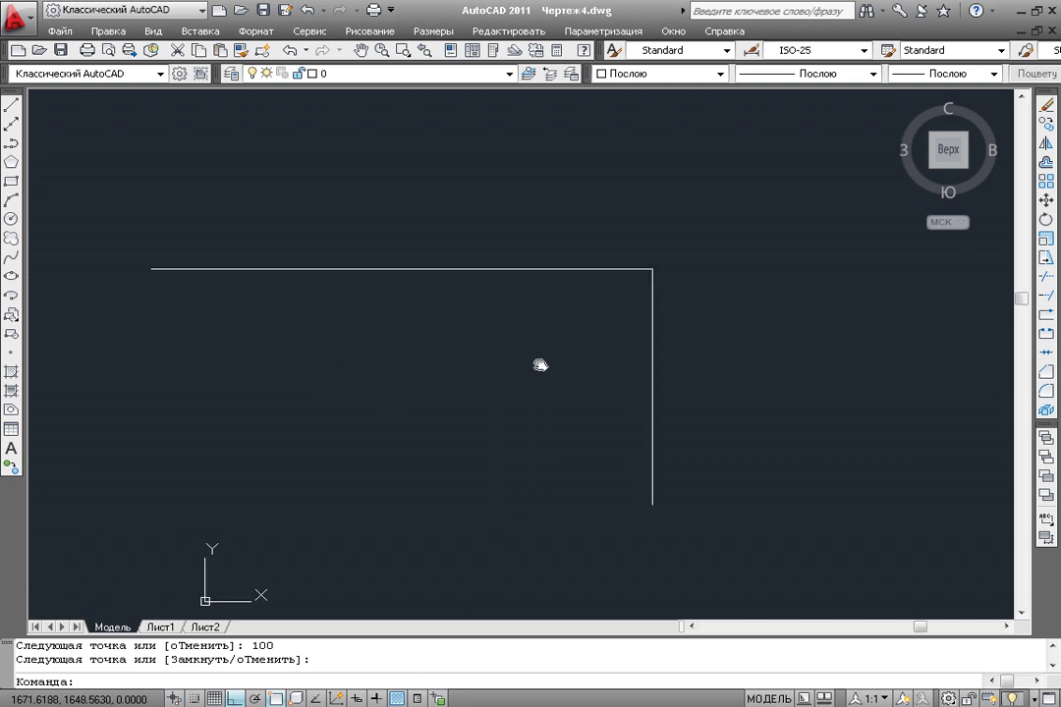
left_click(12, 181)
Step: Draw a rectangle from the horizontal line's left end to the vertical line's bottom end
left_click(151, 267)
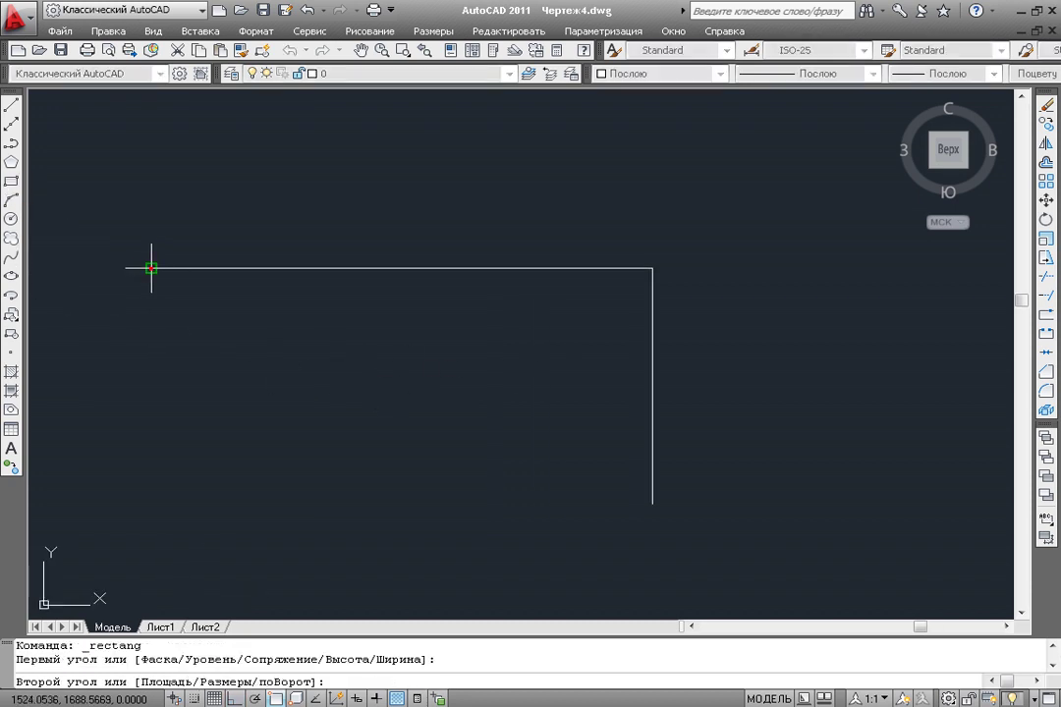
left_click(654, 504)
middle_click_drag(527, 473, 632, 453)
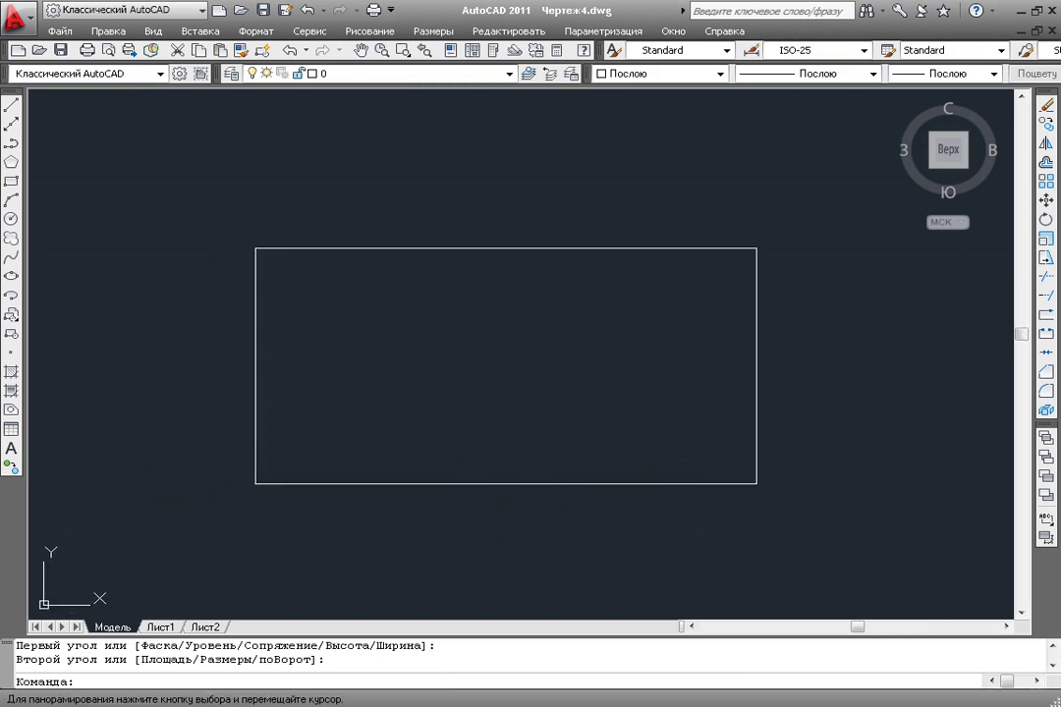
Step: Add a vertical line joining the top edge midpoint to the bottom edge midpoint
left_click(12, 103)
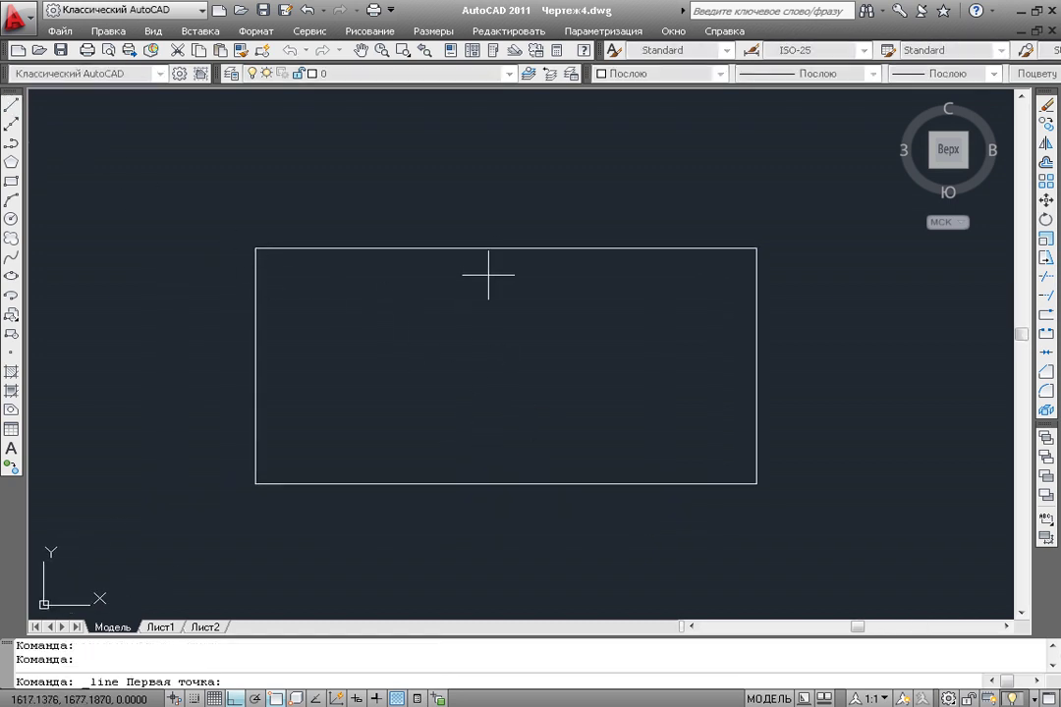
left_click(506, 248)
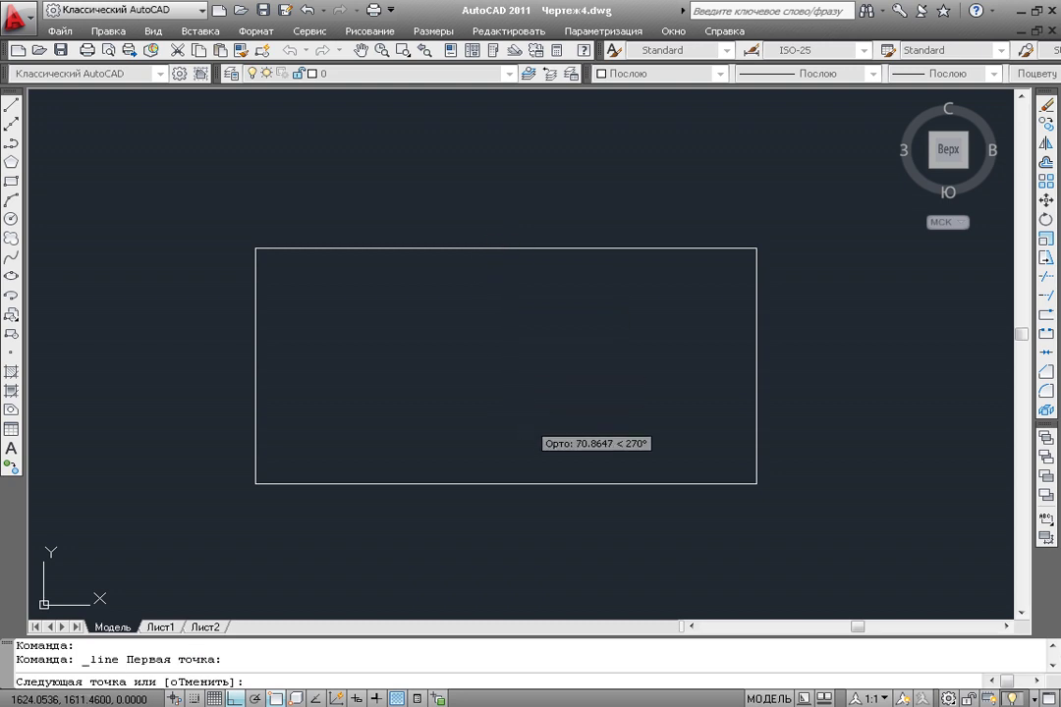
left_click(506, 483)
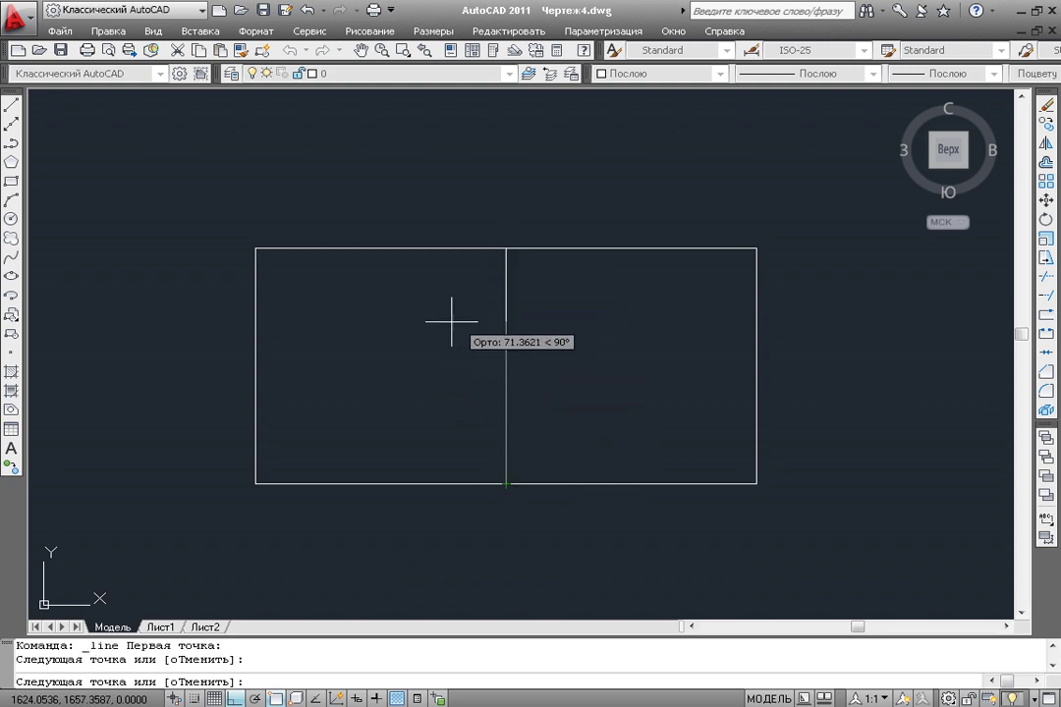
key("Return")
middle_click_drag(374, 367, 387, 352)
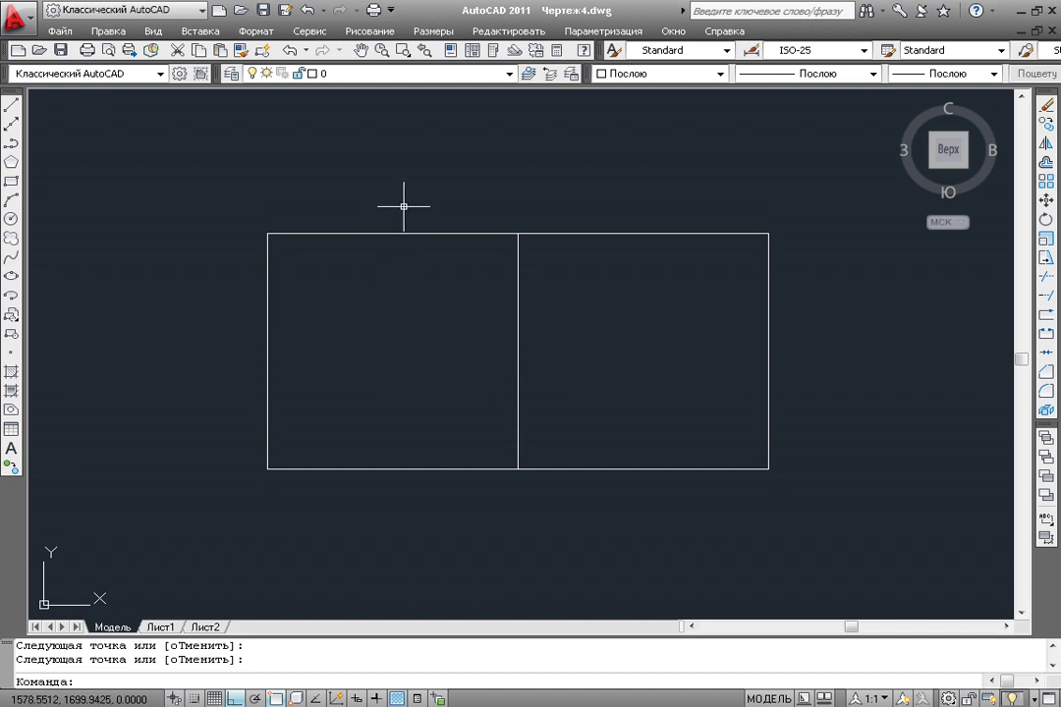
mouse_move(422, 184)
middle_mouse_down()
mouse_move(391, 279)
mouse_move(400, 304)
middle_mouse_up()
mouse_move(364, 226)
middle_mouse_down()
mouse_move(368, 248)
mouse_move(351, 230)
middle_mouse_up()
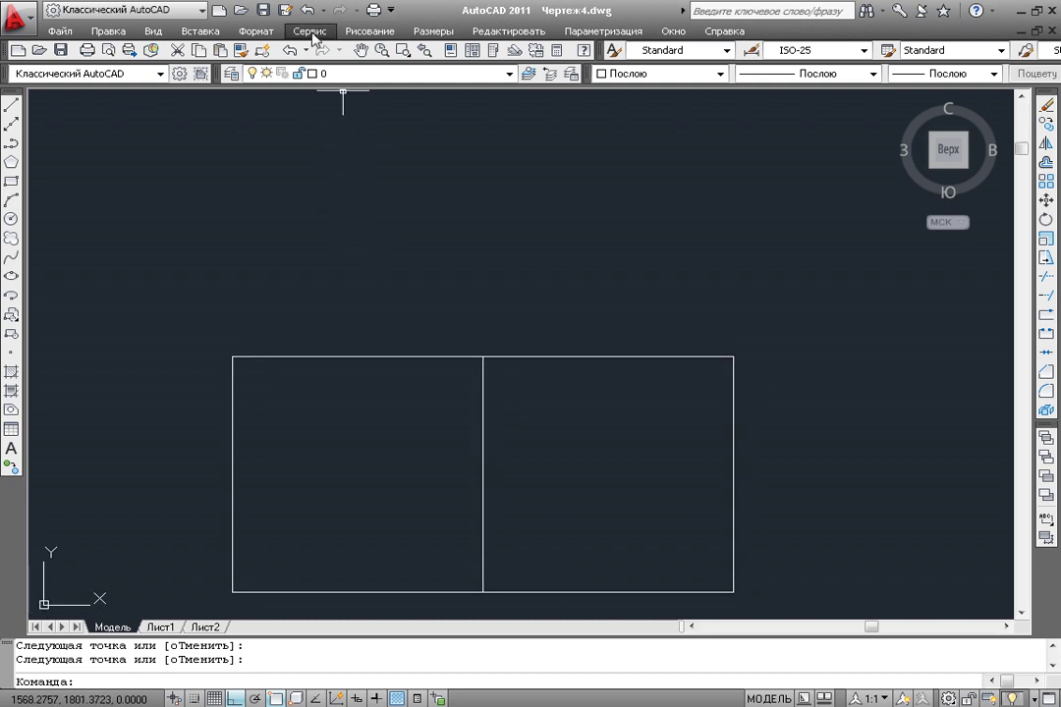
left_click(310, 30)
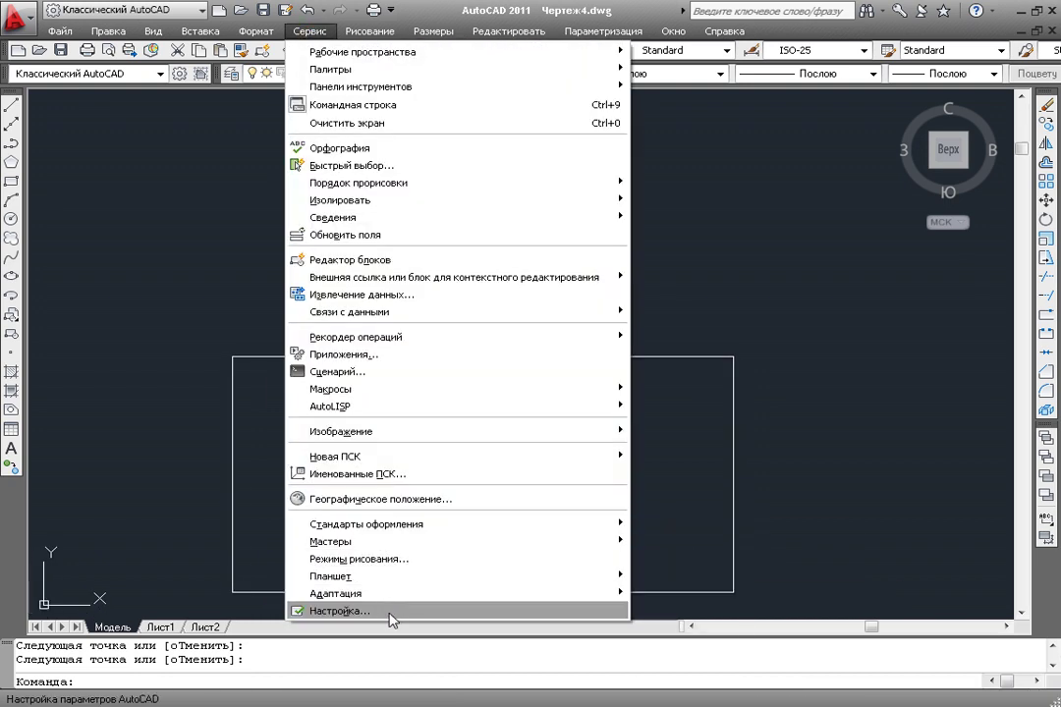
left_click(390, 611)
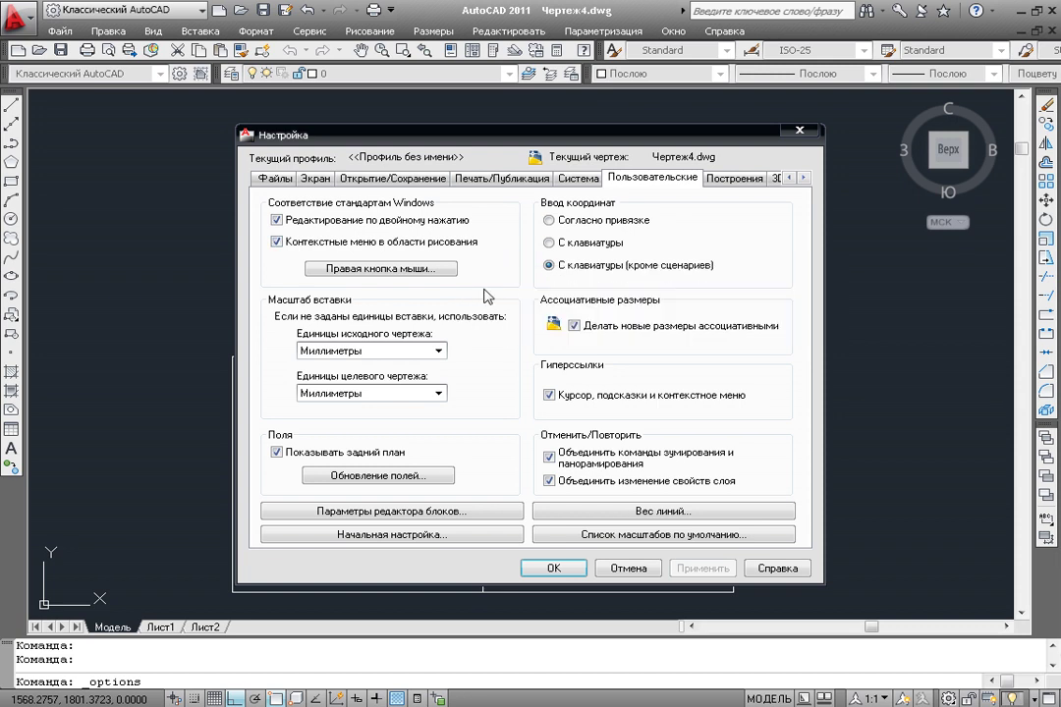
left_click(314, 178)
left_click(275, 178)
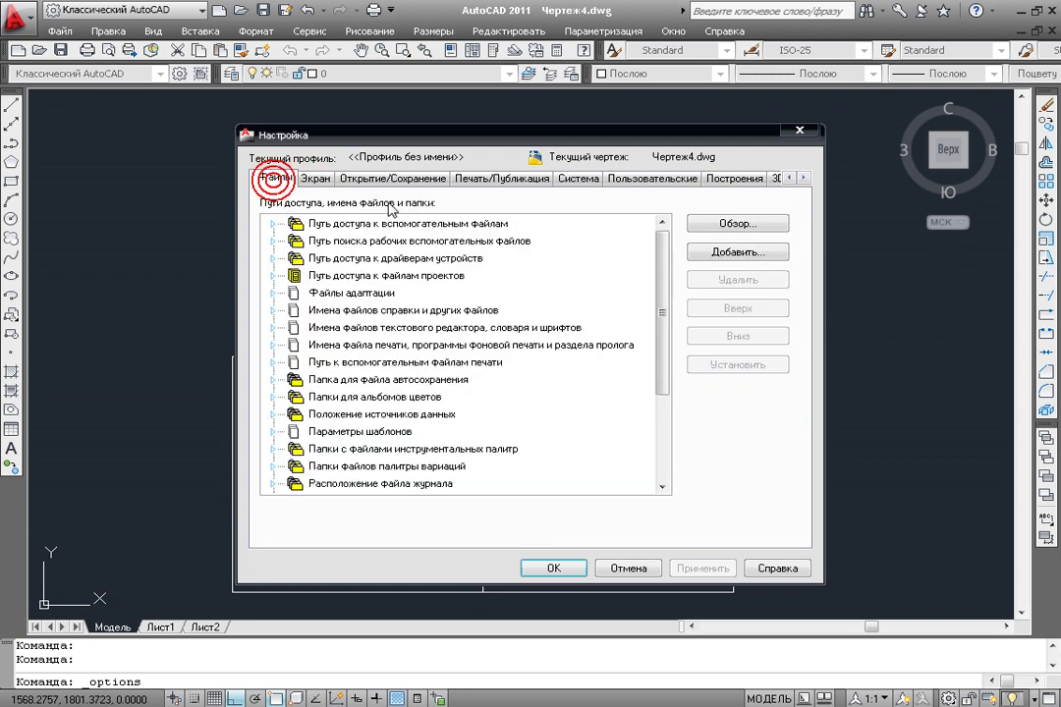
left_click(644, 179)
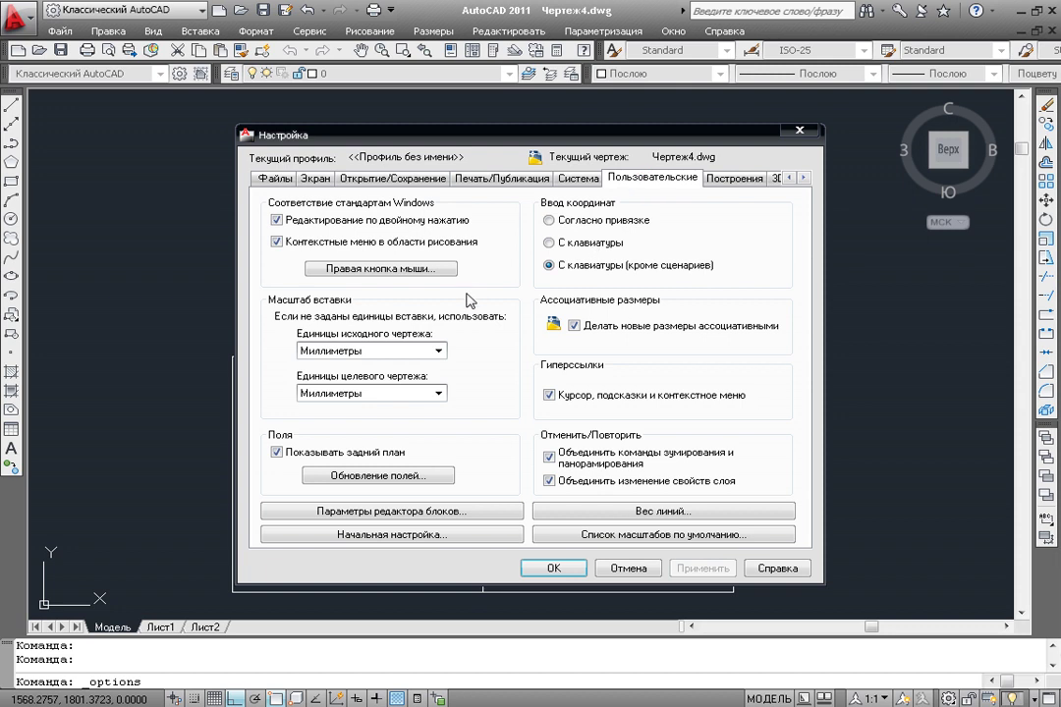
left_click(358, 270)
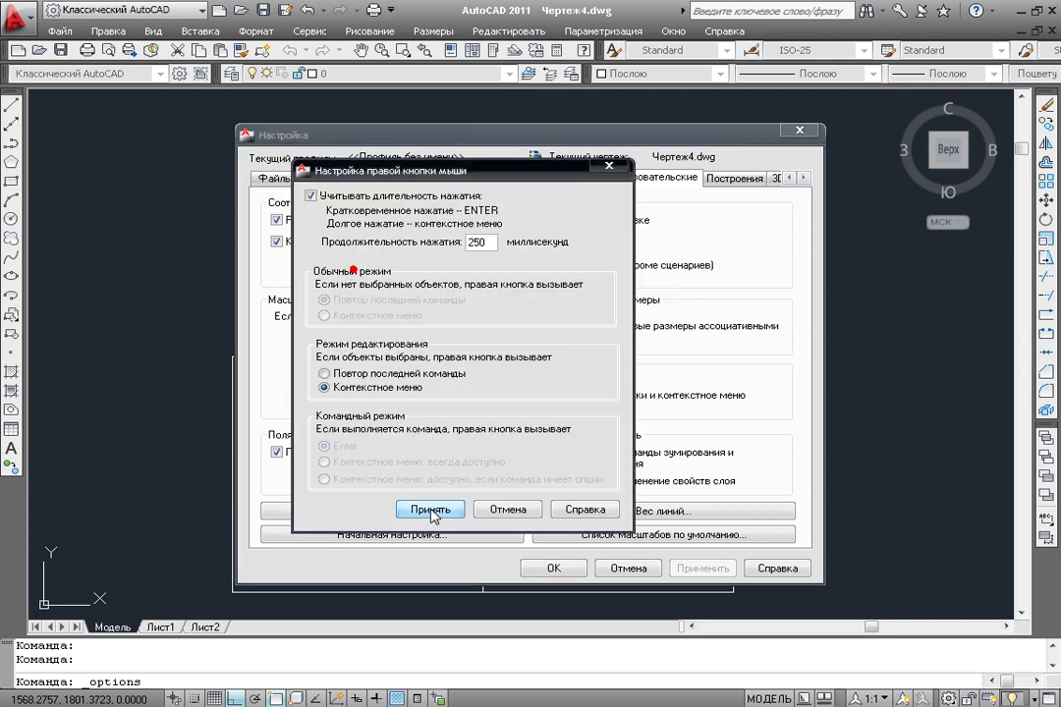
left_click(310, 195)
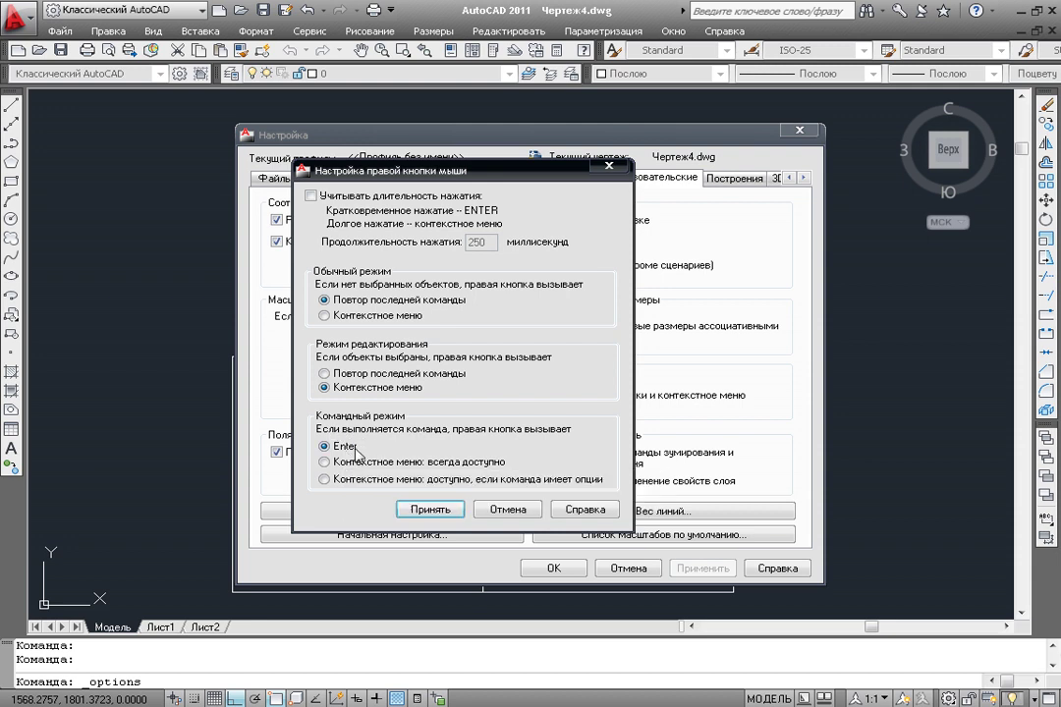
left_click(317, 197)
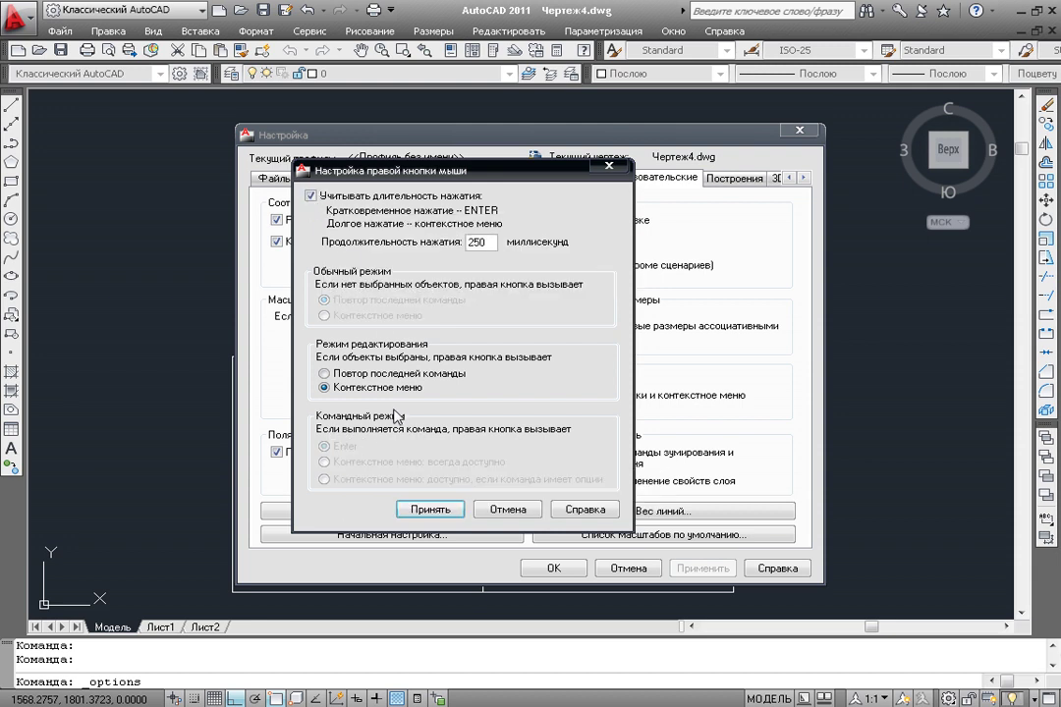
left_click(431, 507)
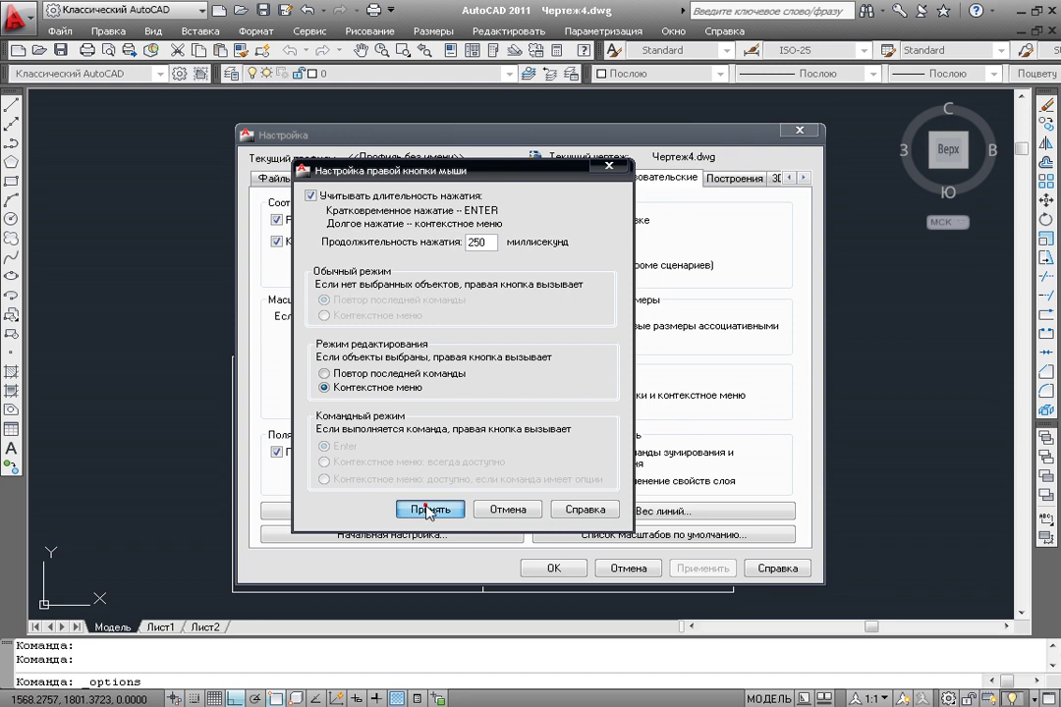
left_click(697, 569)
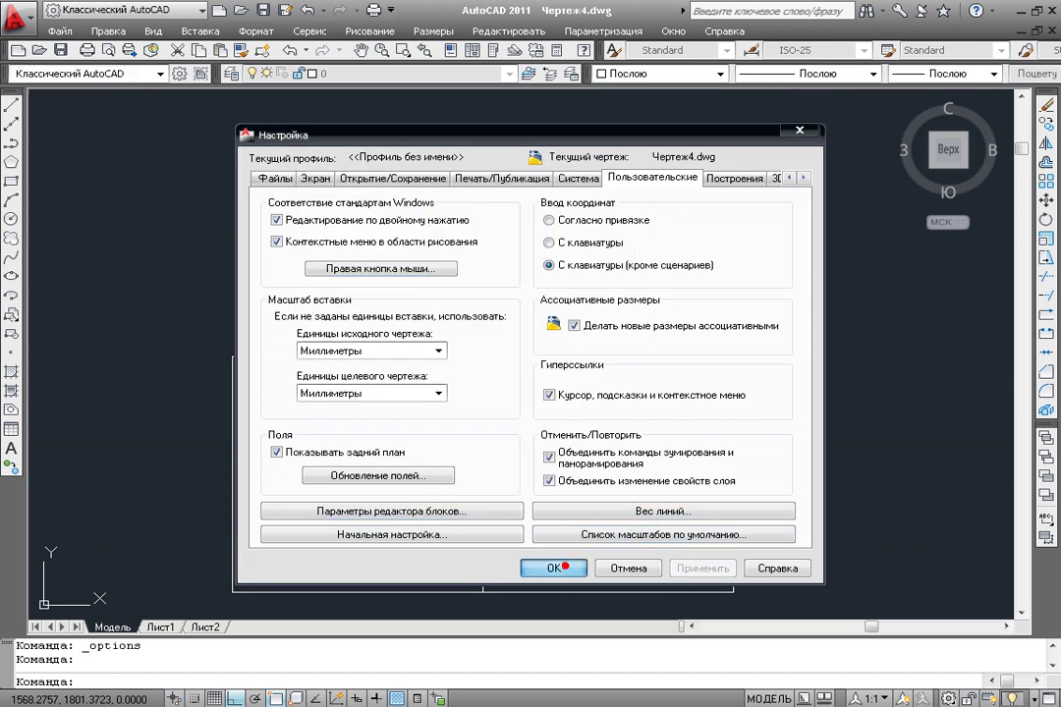
left_click(552, 568)
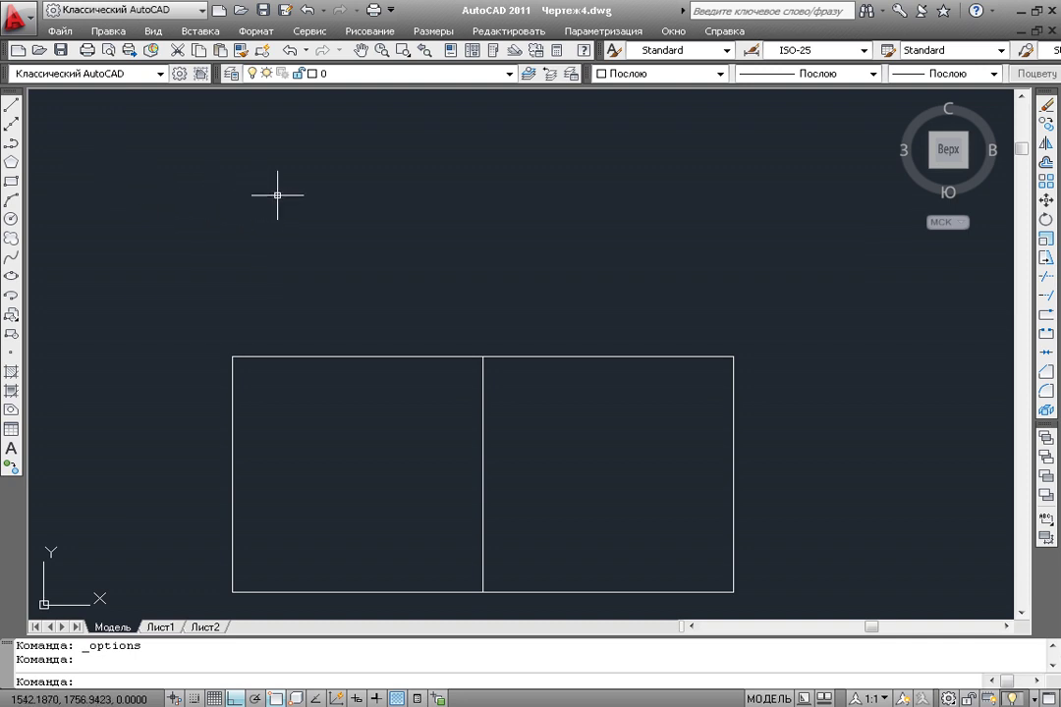
Step: Draw a five-segment stepped open line outline above the rectangle
middle_click_drag(378, 284, 383, 285)
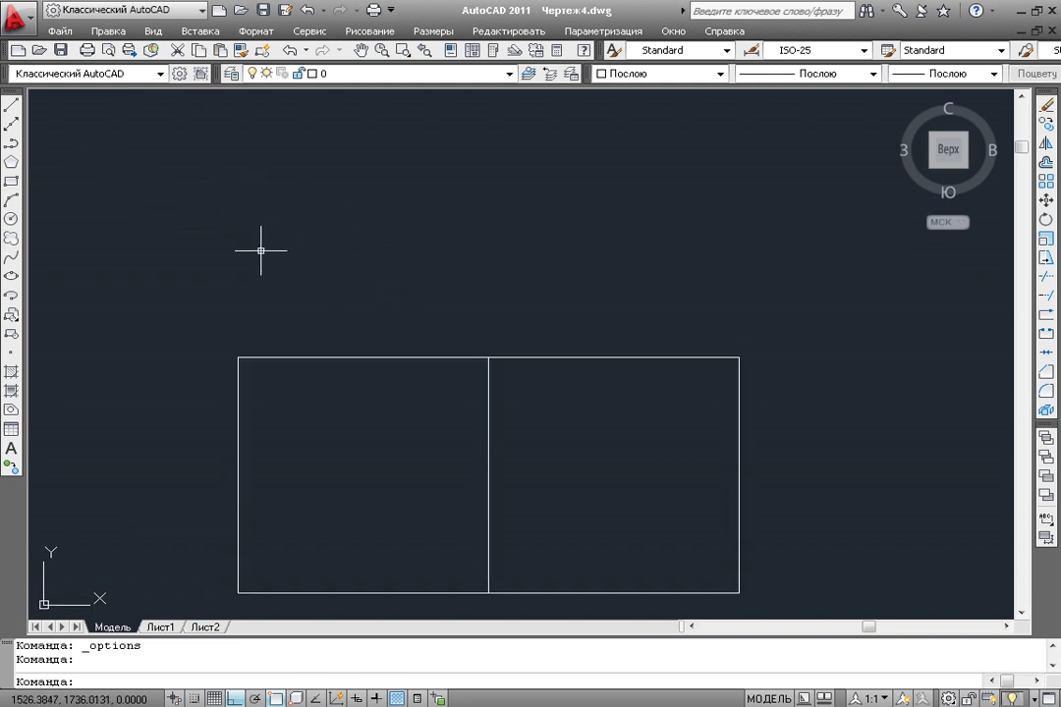
left_click(11, 108)
left_click(260, 172)
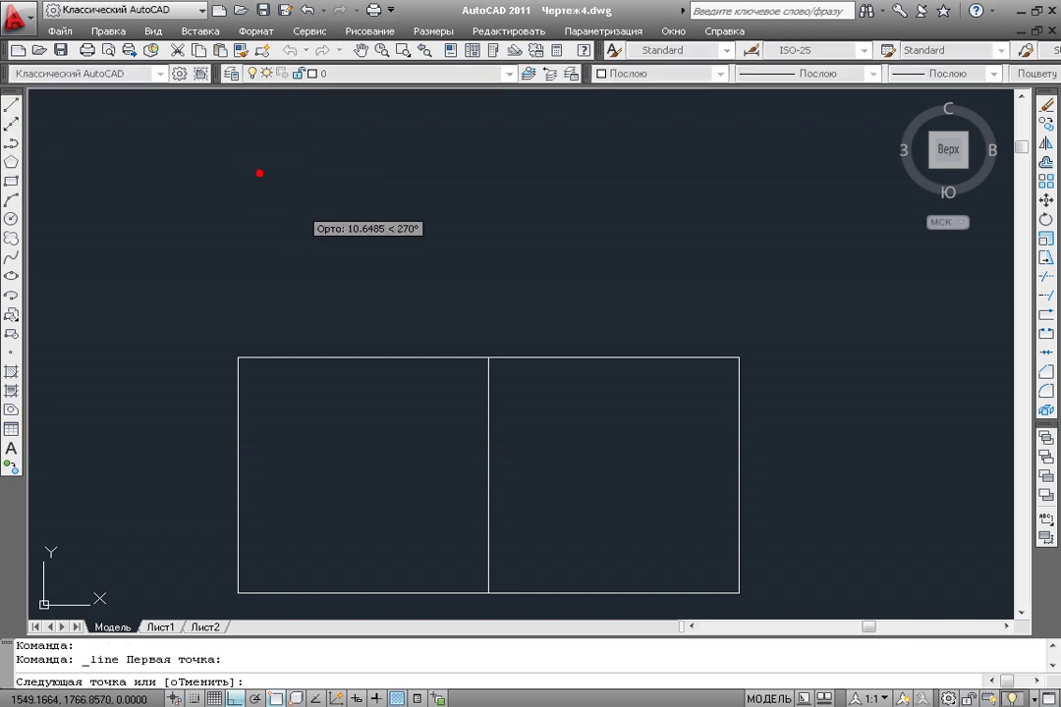
left_click(556, 163)
left_click(541, 248)
left_click(356, 247)
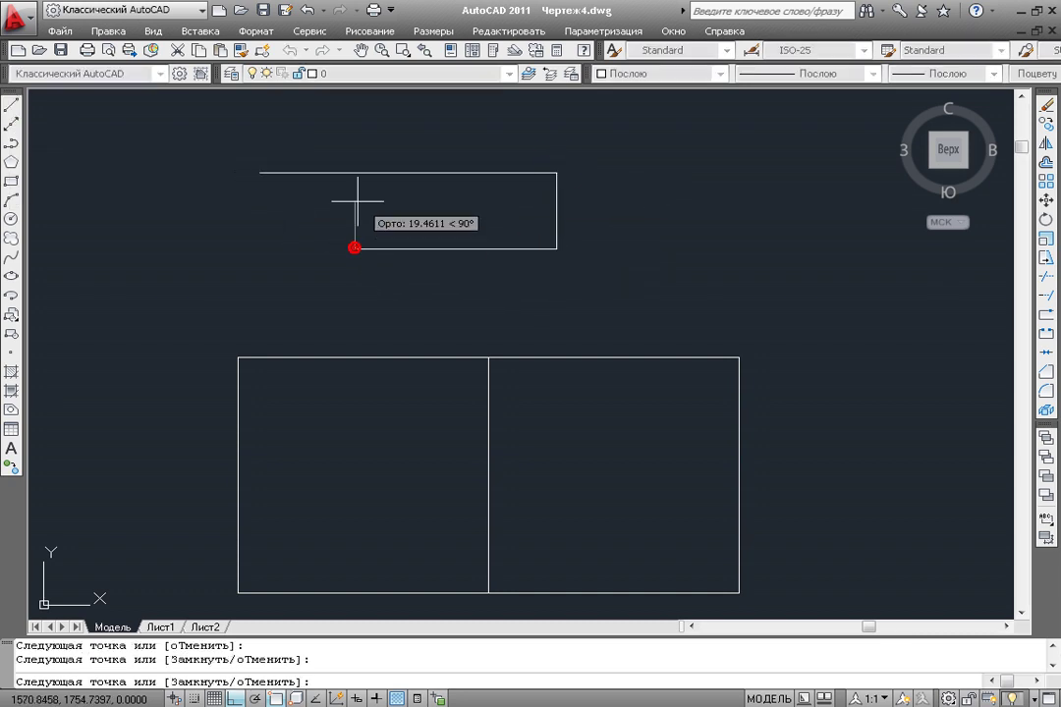
left_click(357, 202)
left_click(289, 218)
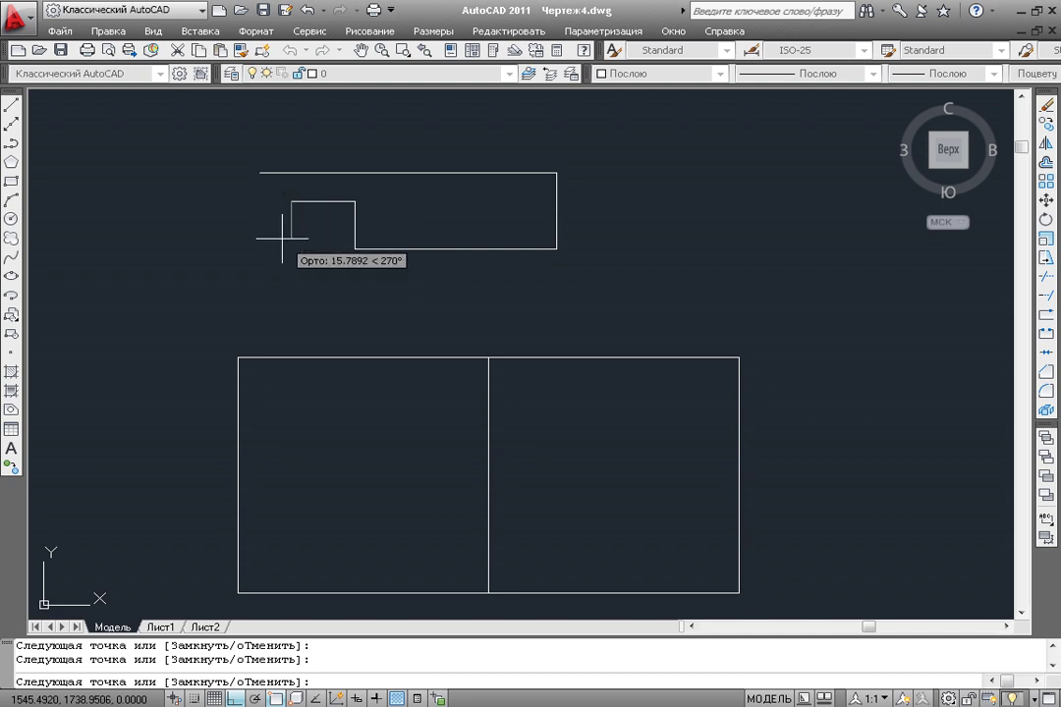
key("Return")
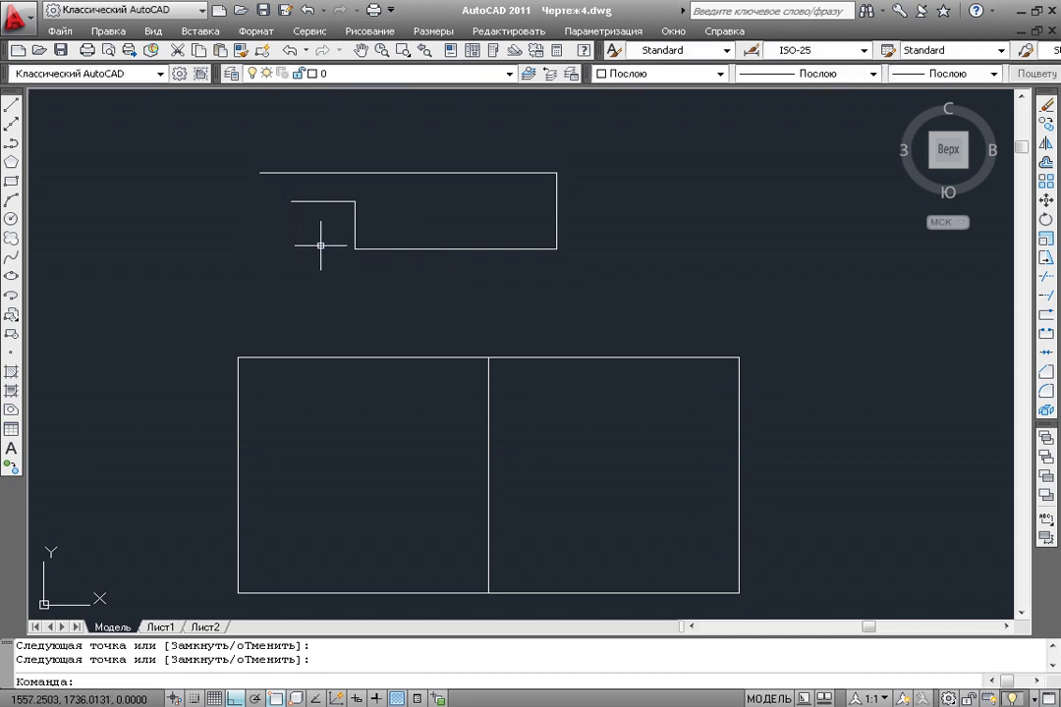
scroll(319, 242, "up", 2)
scroll(348, 239, "down", 3)
middle_click_drag(328, 238, 287, 239)
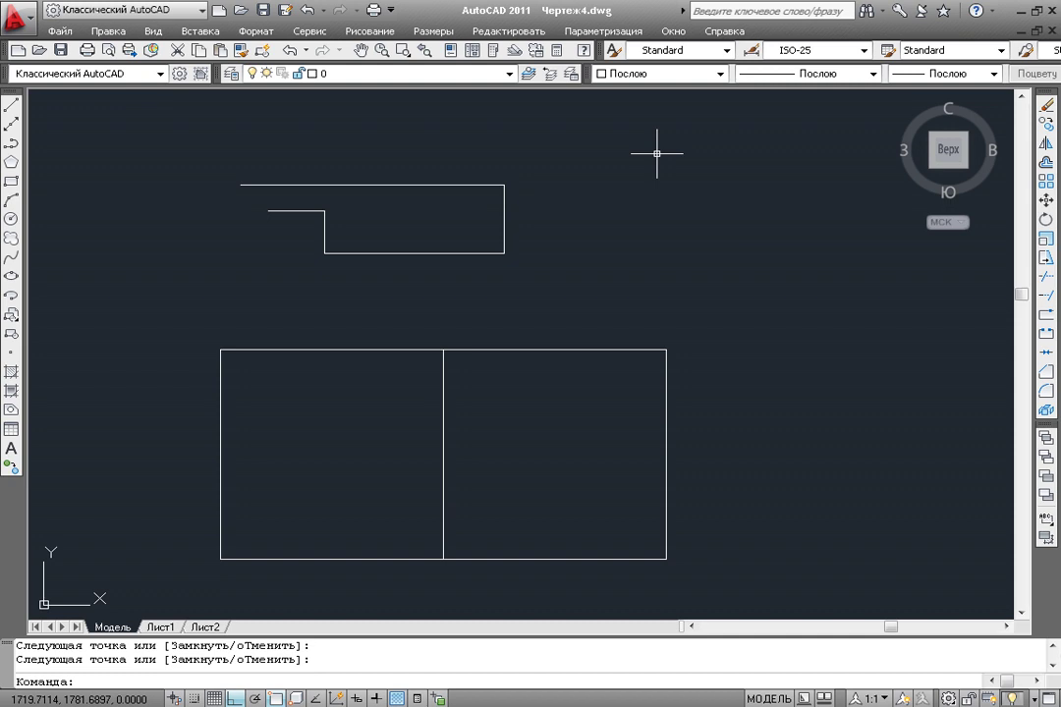
key("Return")
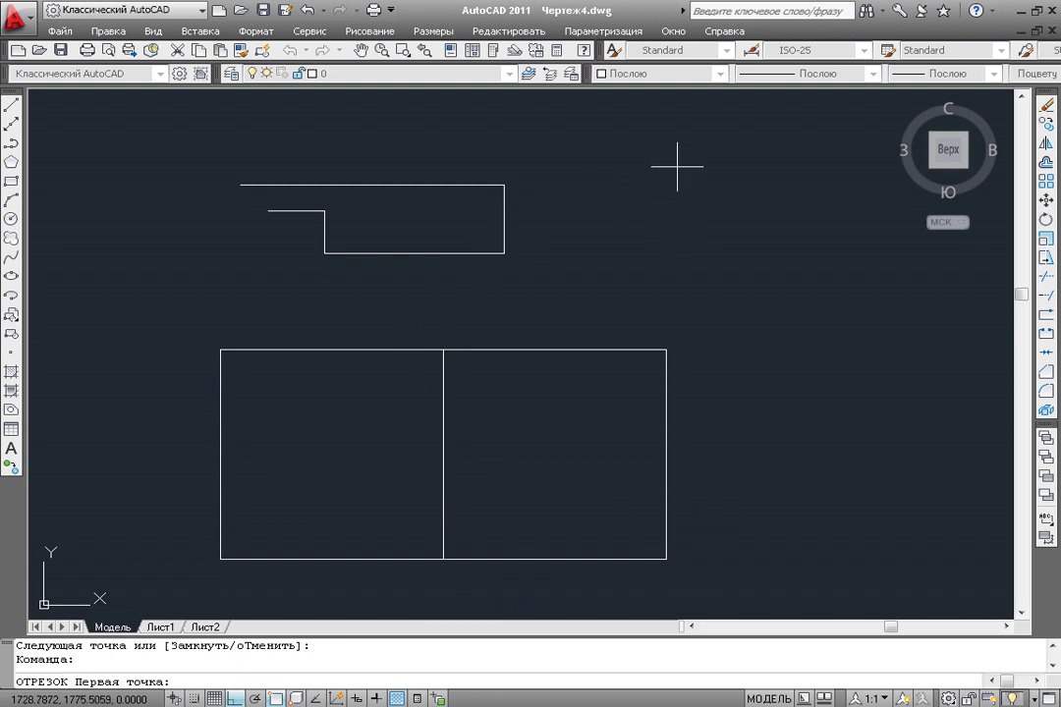
Step: Draw a three-sided bracket line outline above the rectangle's right side
left_click(644, 139)
left_click(723, 139)
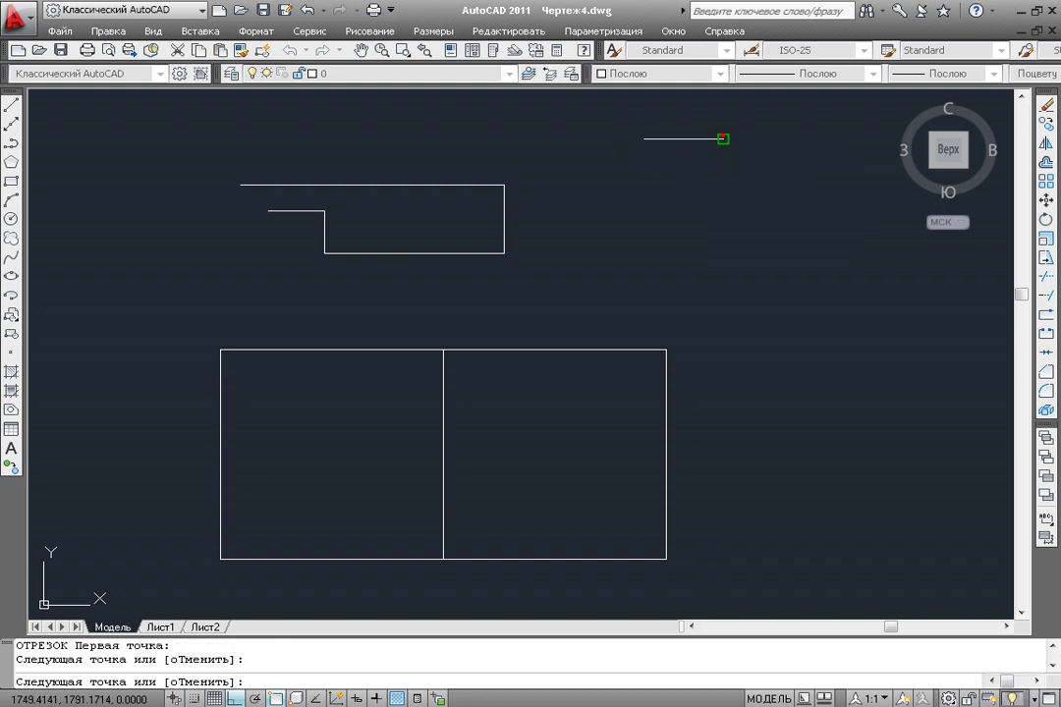
left_click(723, 206)
left_click(633, 206)
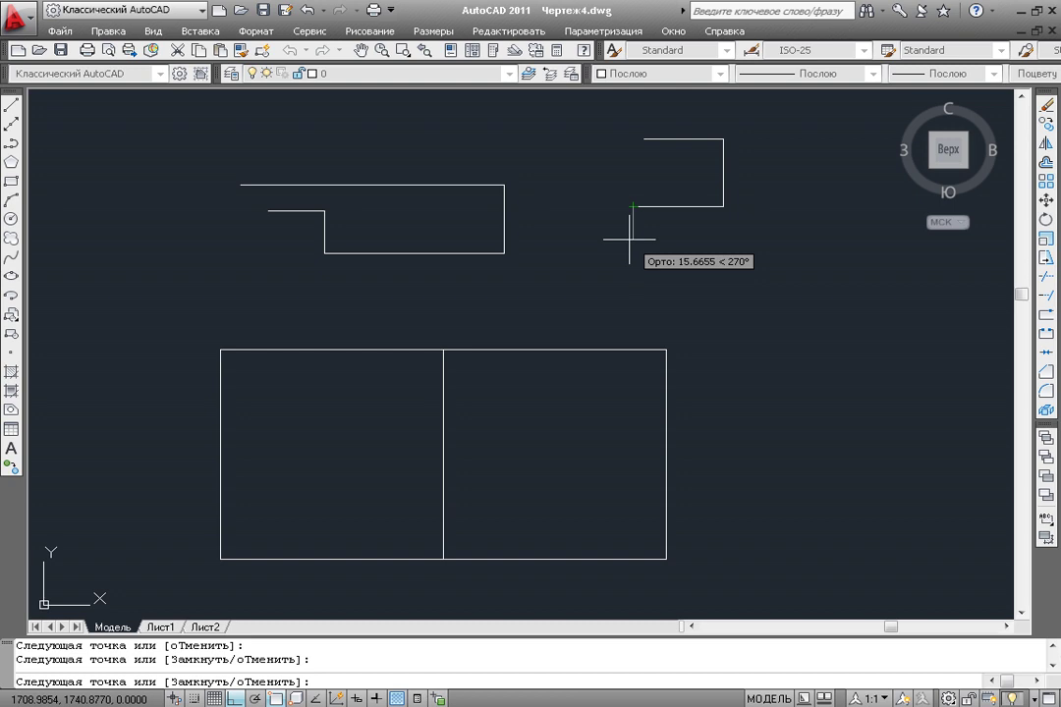
key("Return")
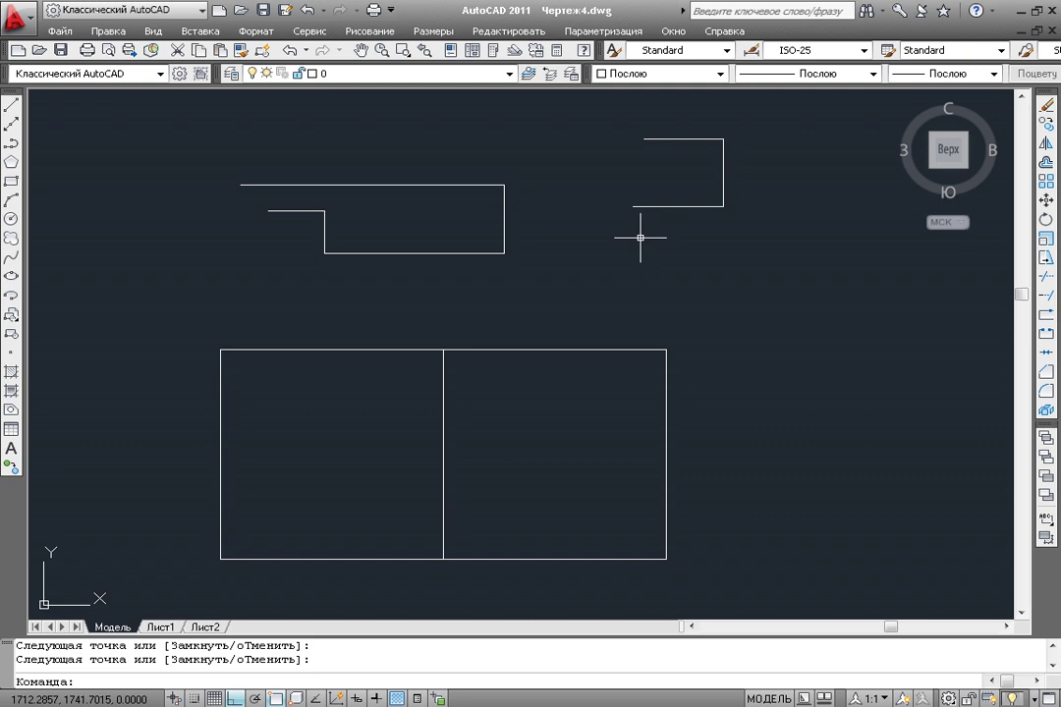
Step: Crossing-select both upper outlines and delete them, leaving the rectangle and its centre line
left_click(667, 206)
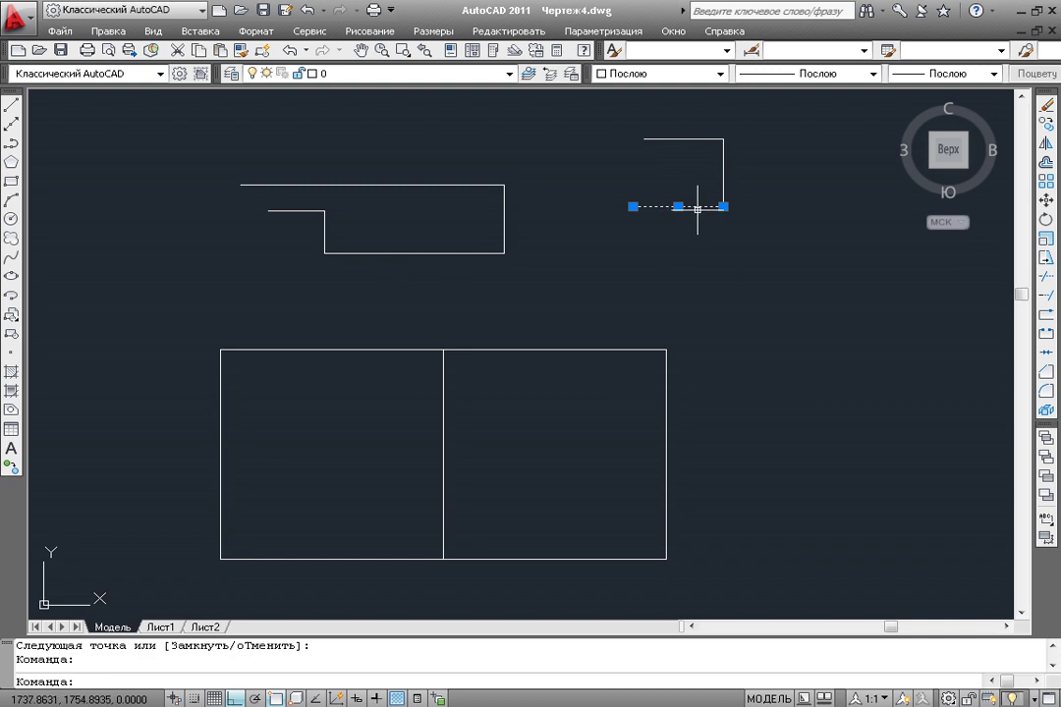
right_click(698, 209)
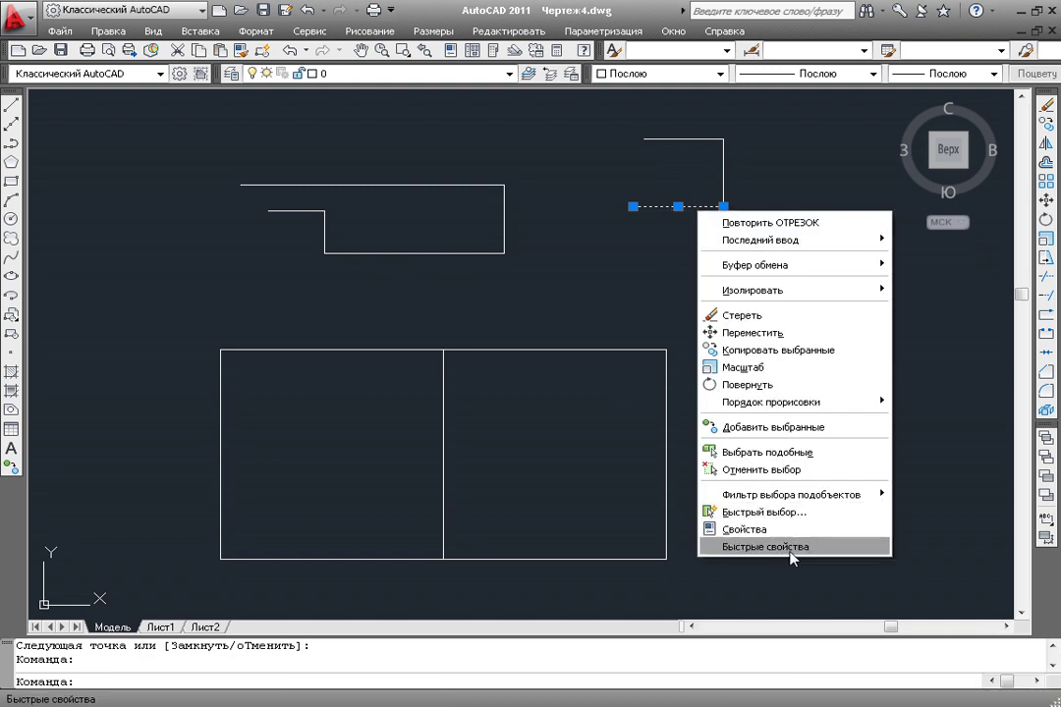
mouse_move(752, 290)
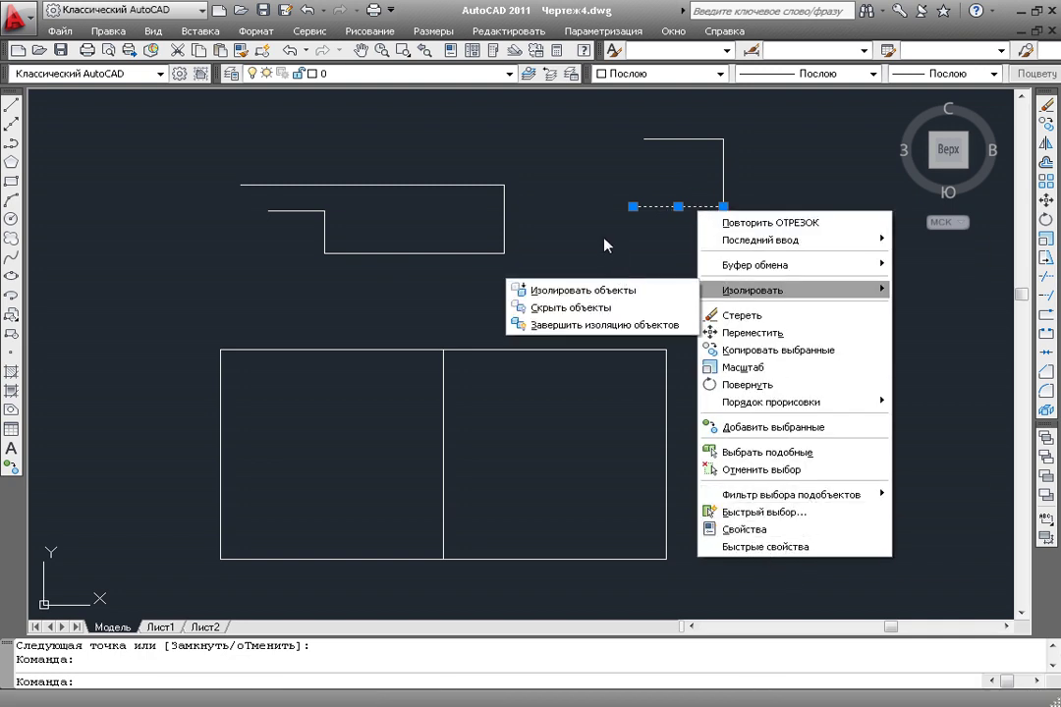
left_click(589, 232)
left_click(556, 230)
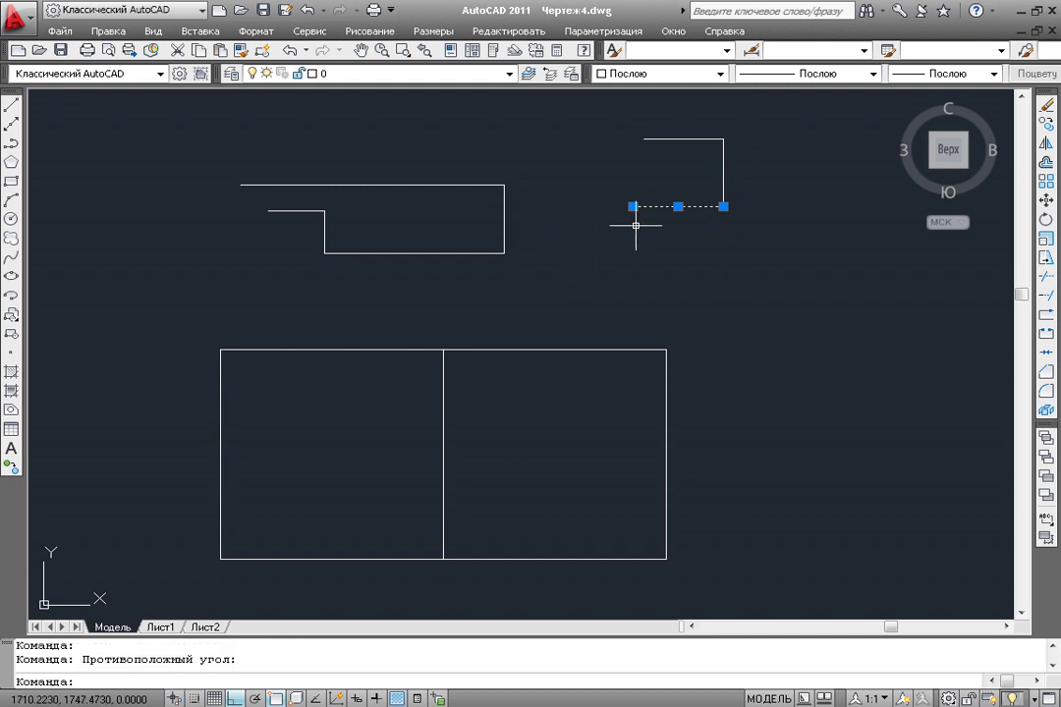
key("Escape")
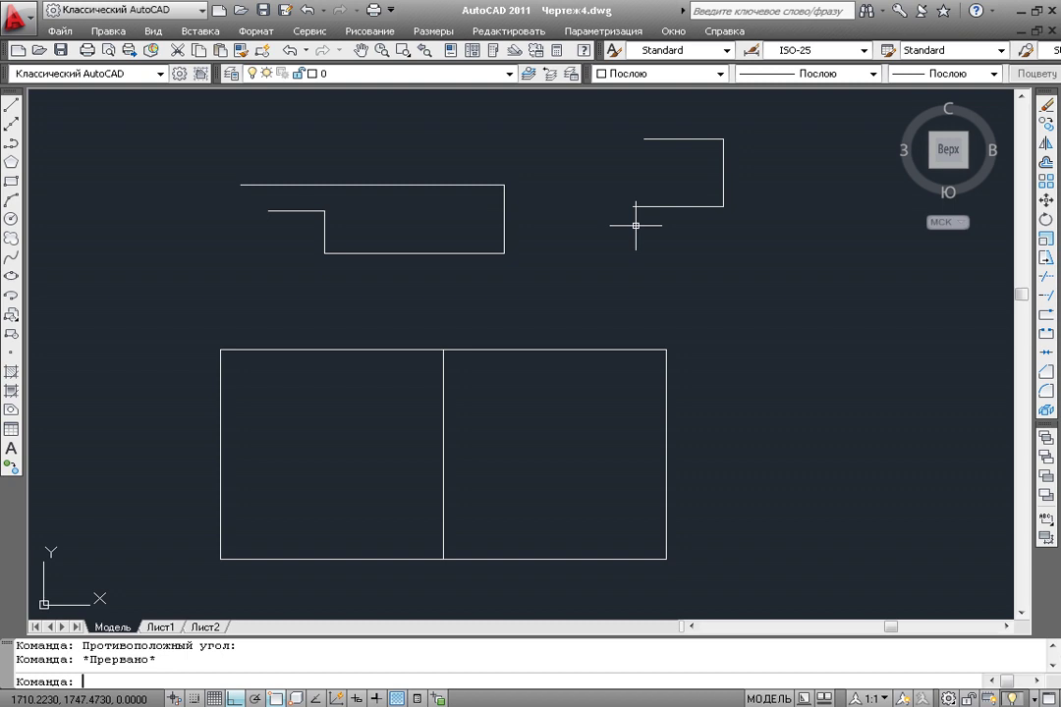
left_click(746, 118)
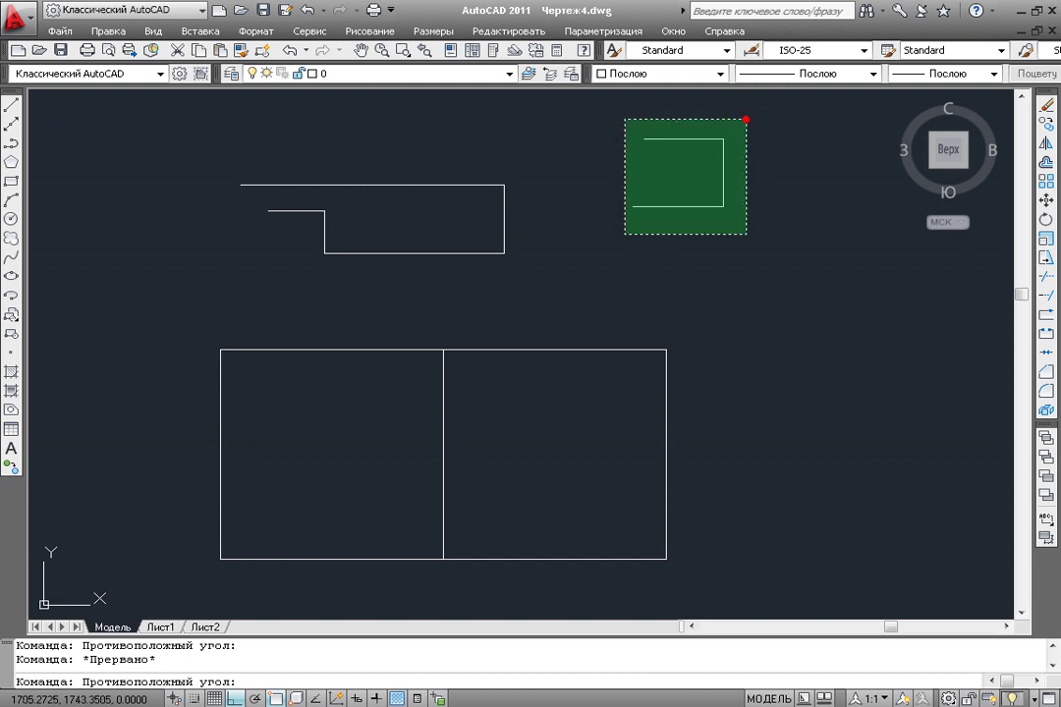
left_click(181, 258)
key("Delete")
middle_click_drag(420, 371, 452, 277)
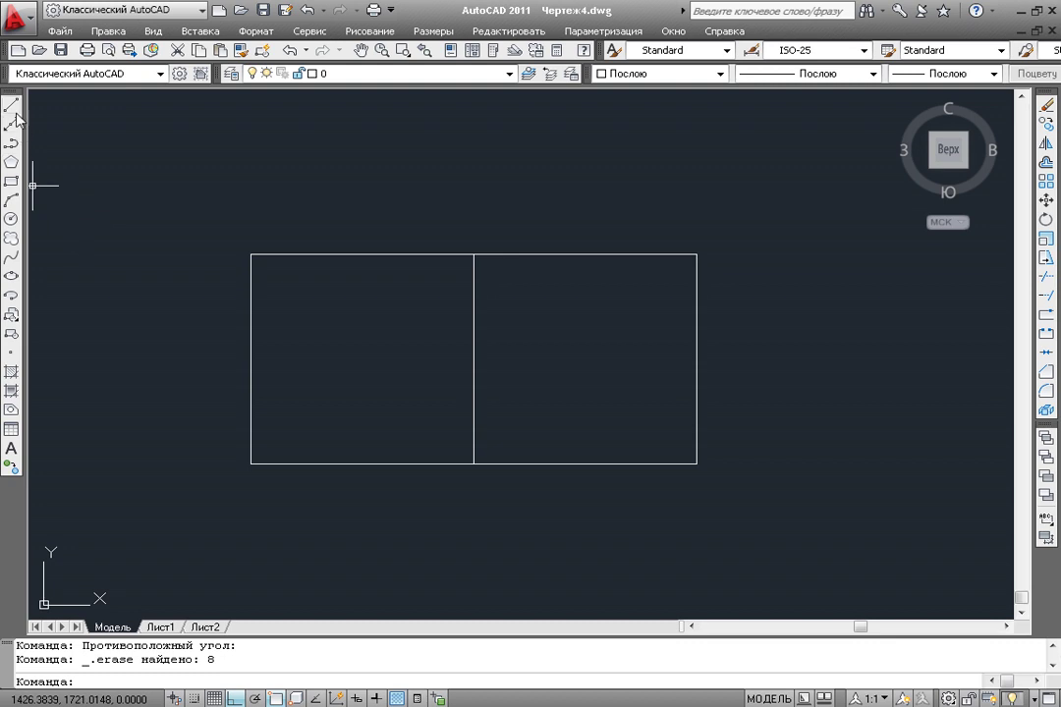
Step: Draw a radius-22 circle centred on the rectangle's left edge midpoint
left_click(10, 219)
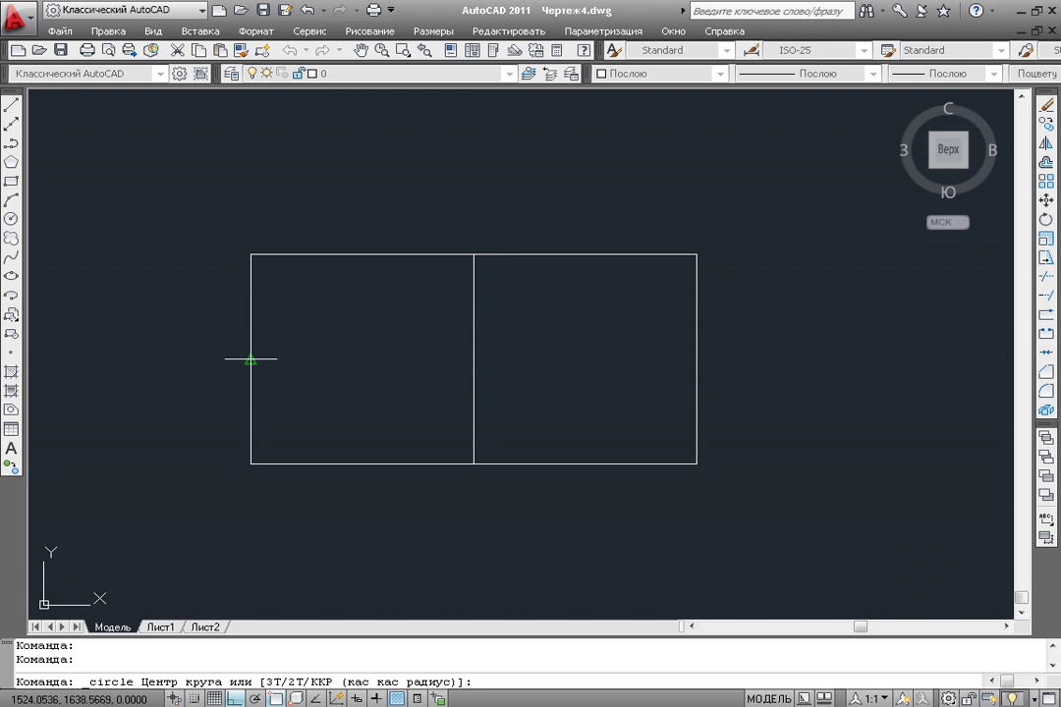
left_click(251, 359)
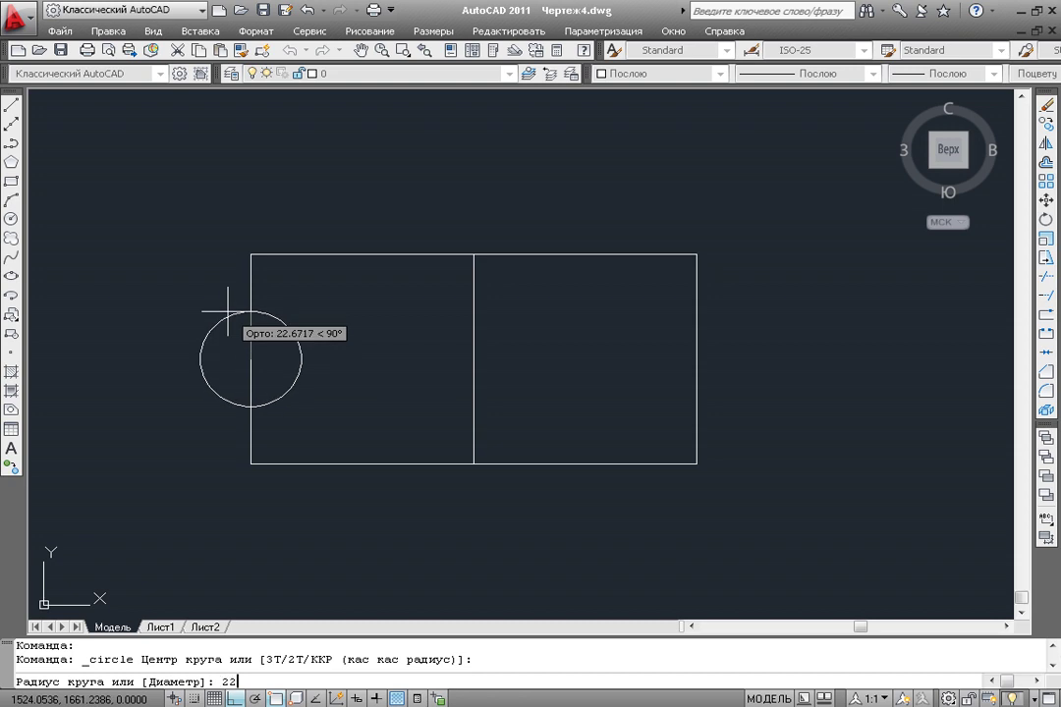
key("Return")
mouse_move(216, 315)
middle_mouse_down()
mouse_move(258, 308)
mouse_move(251, 290)
middle_mouse_up()
scroll(290, 334, "up", 2)
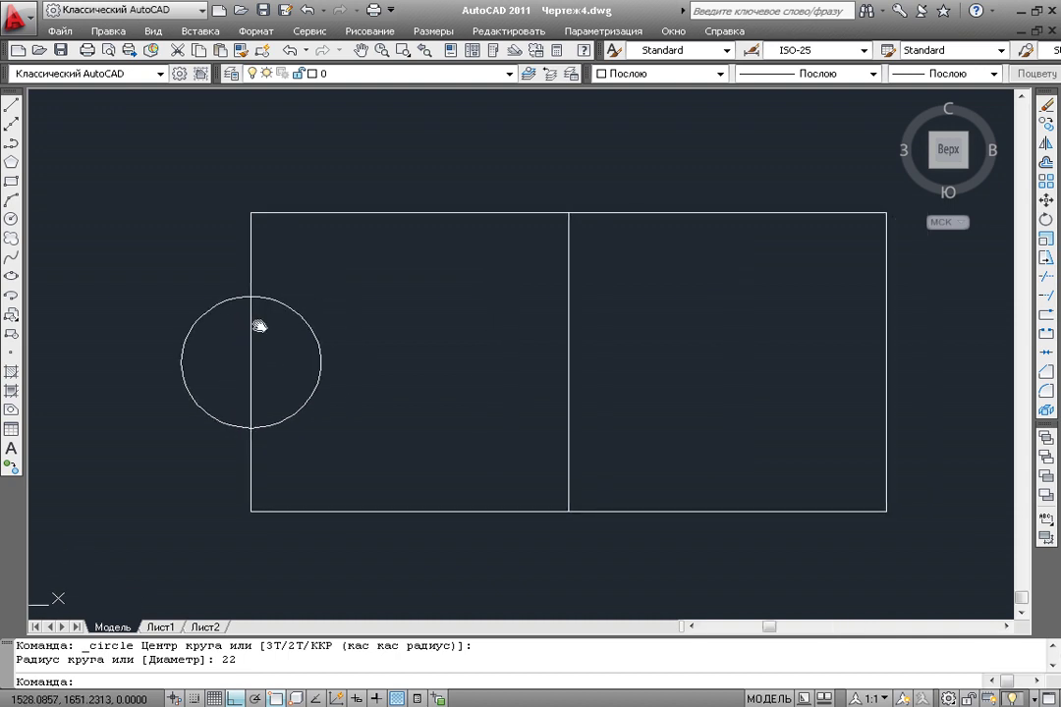
Step: Draw a three-point arc through the circle's top, leftmost and bottom points
left_click(11, 201)
left_click(243, 295)
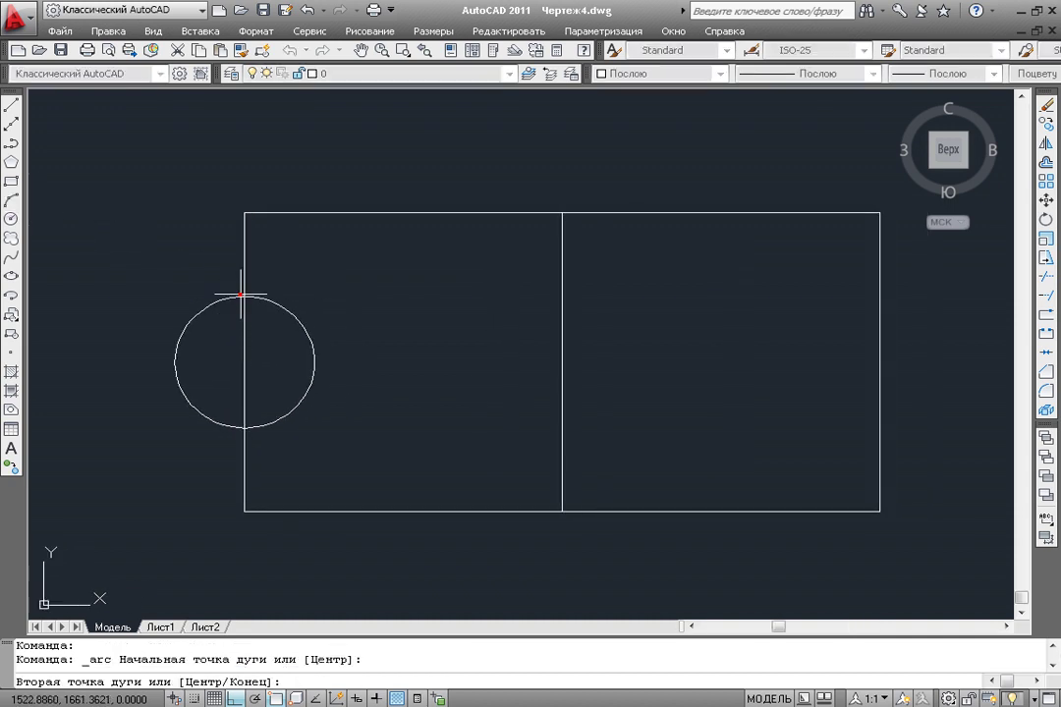
left_click(175, 363)
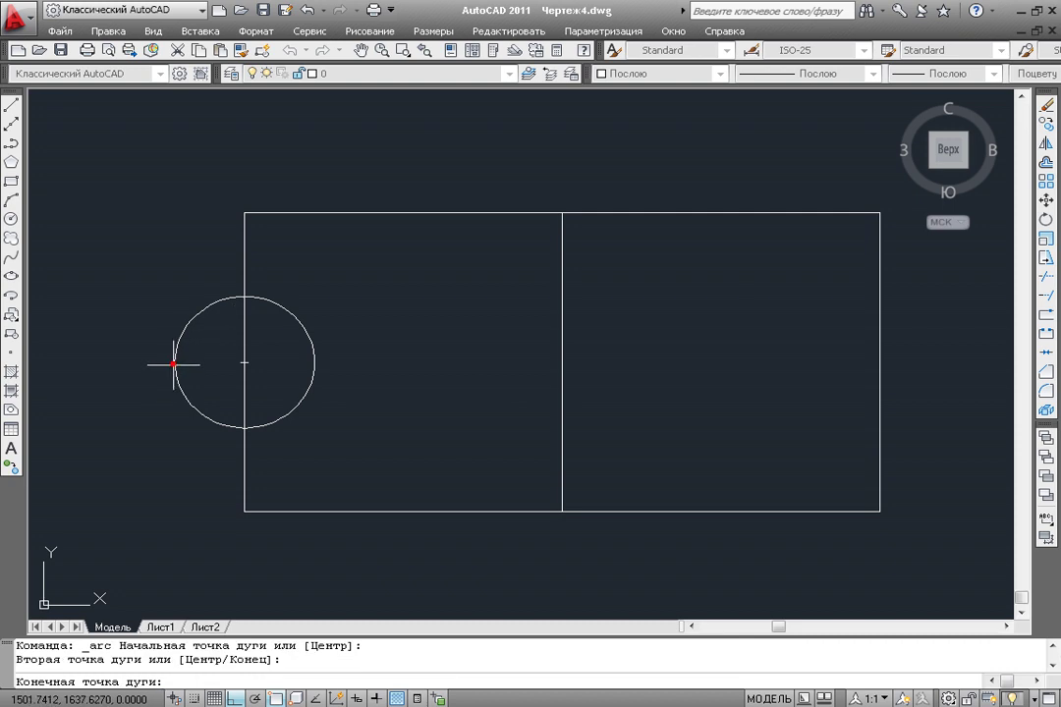
left_click(245, 428)
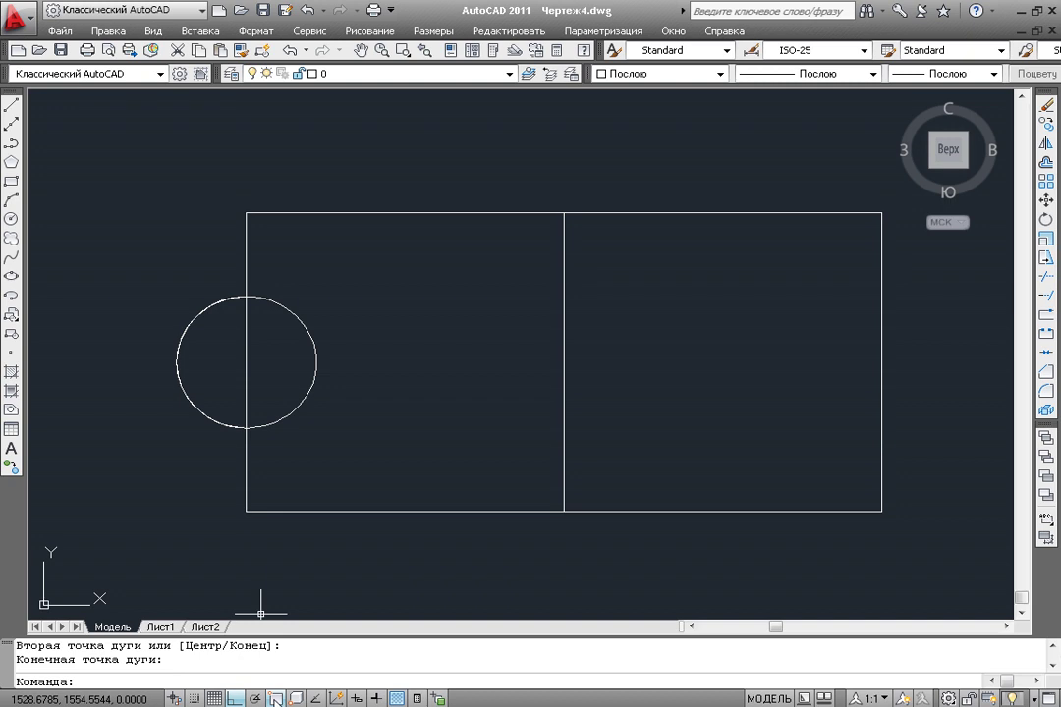
right_click(276, 700)
left_click(319, 670)
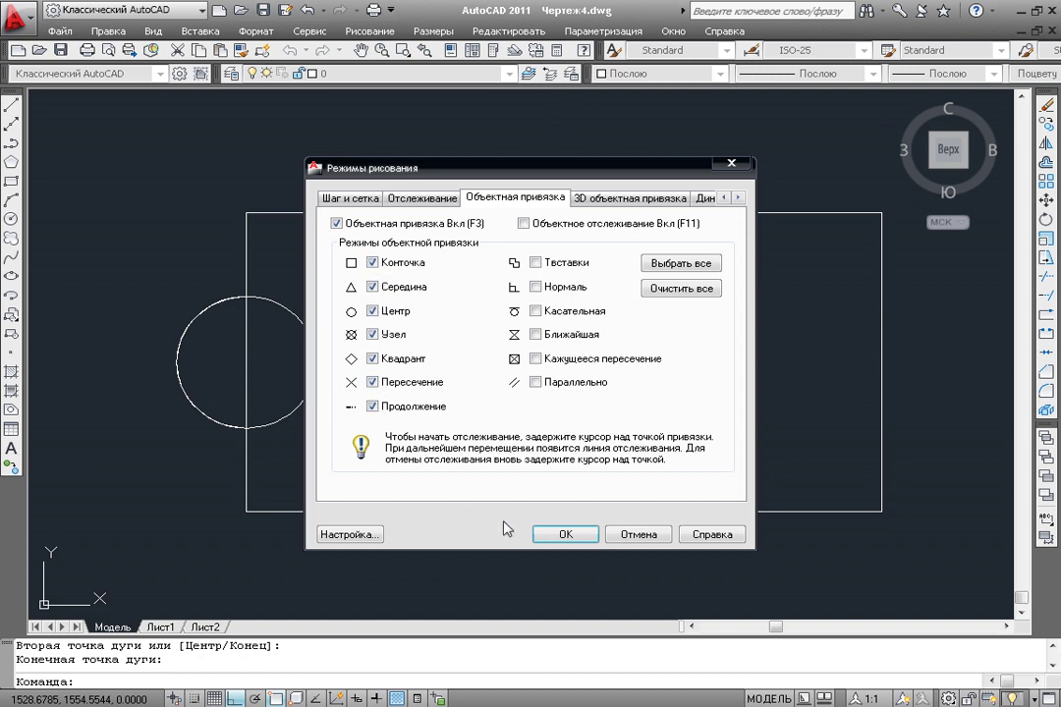
left_click(558, 535)
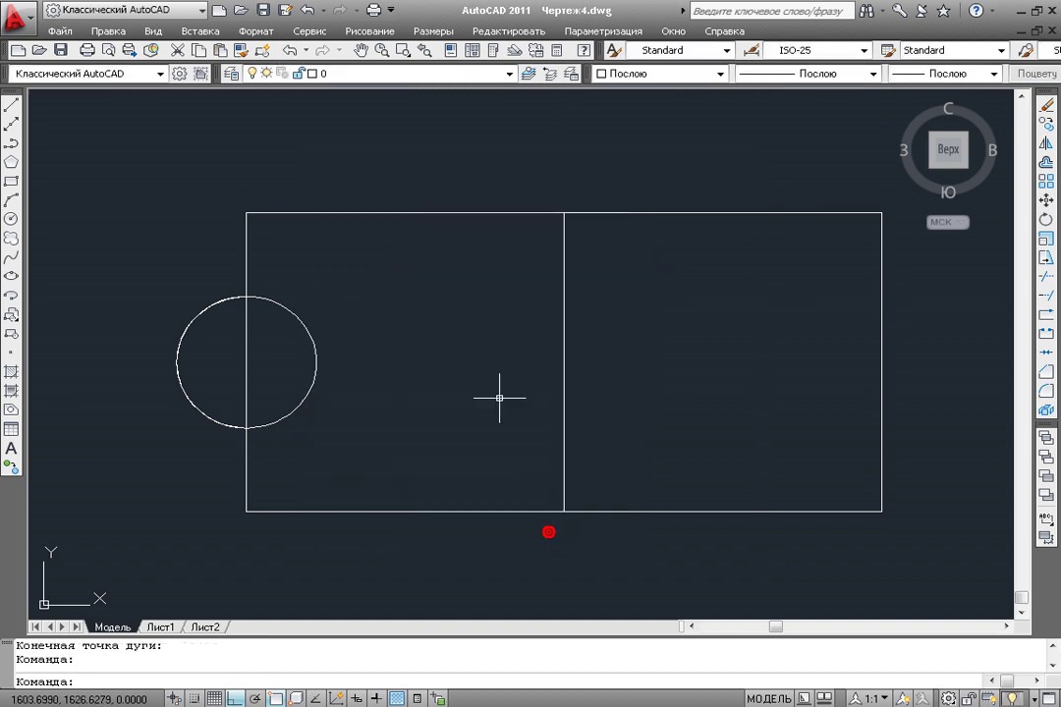
Step: Delete the radius-22 circle, keeping the left-half arc
left_click(302, 323)
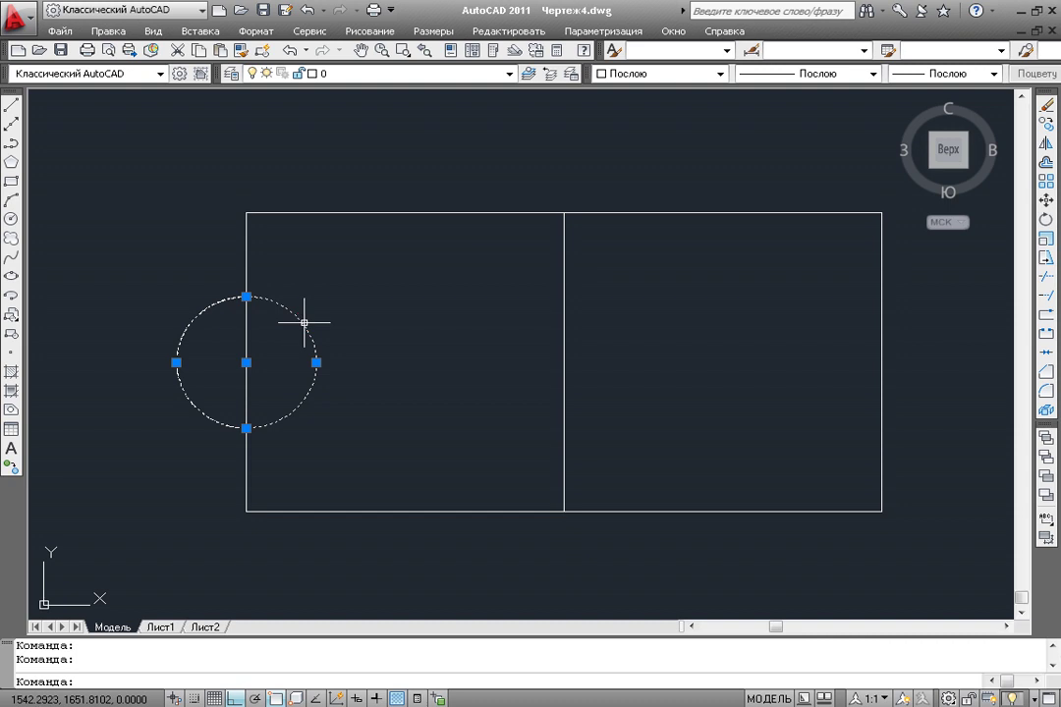
key("Delete")
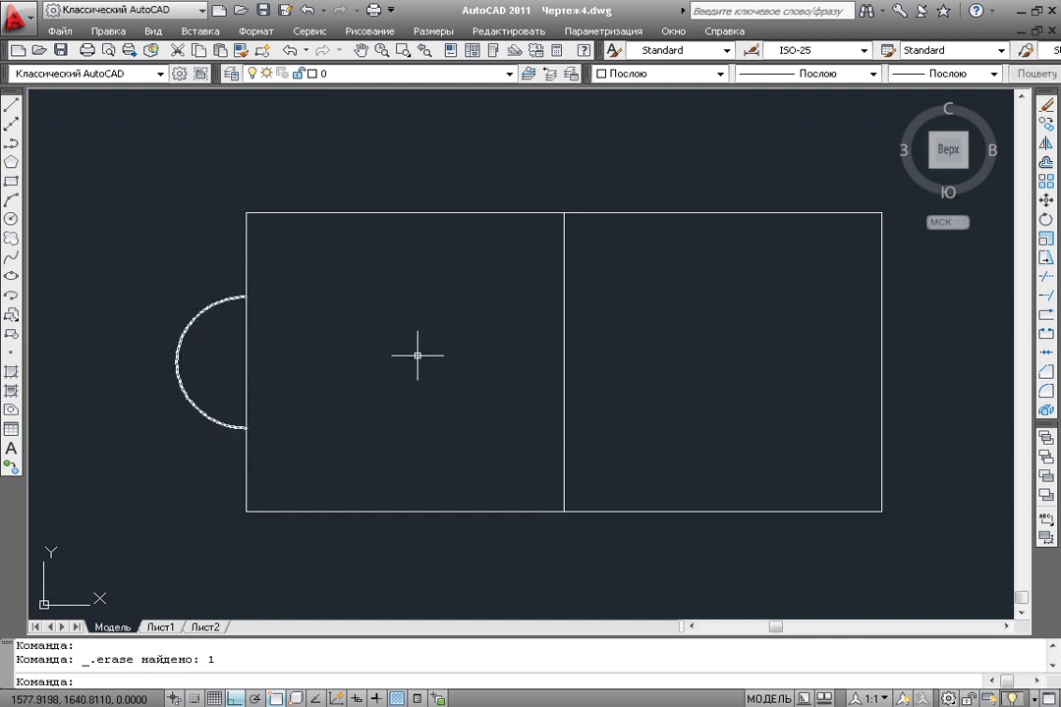
middle_click_drag(506, 385, 472, 389)
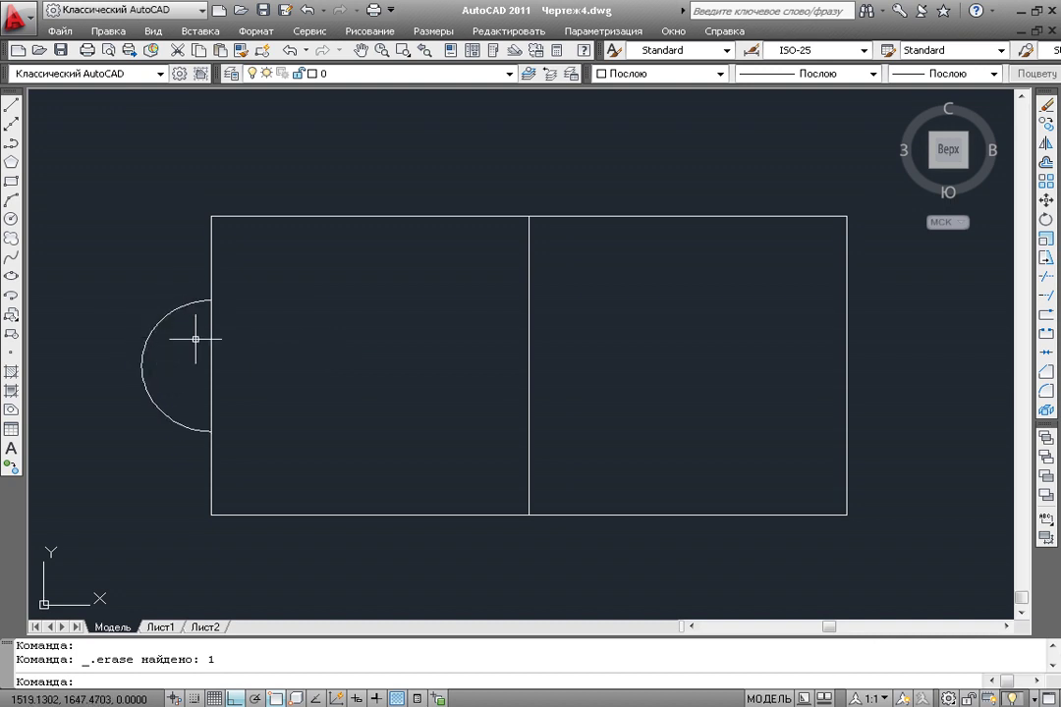
middle_click_drag(178, 341, 184, 338)
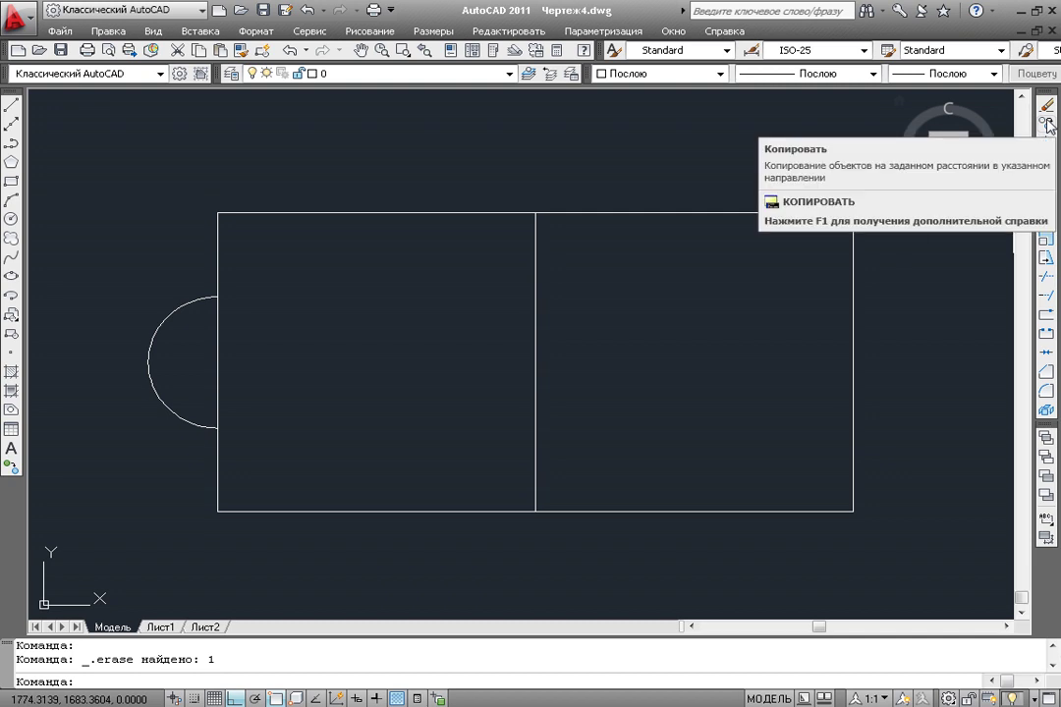
Step: Copy the left arc to the rectangle's right end using its top end as base point
left_click(1047, 125)
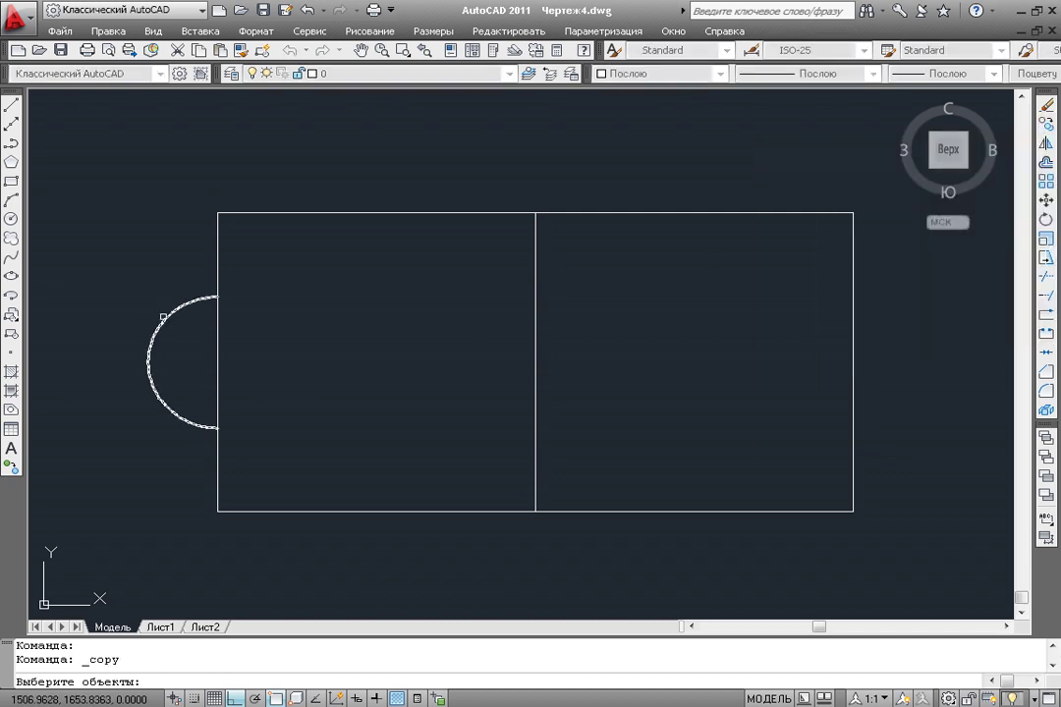
left_click(166, 311)
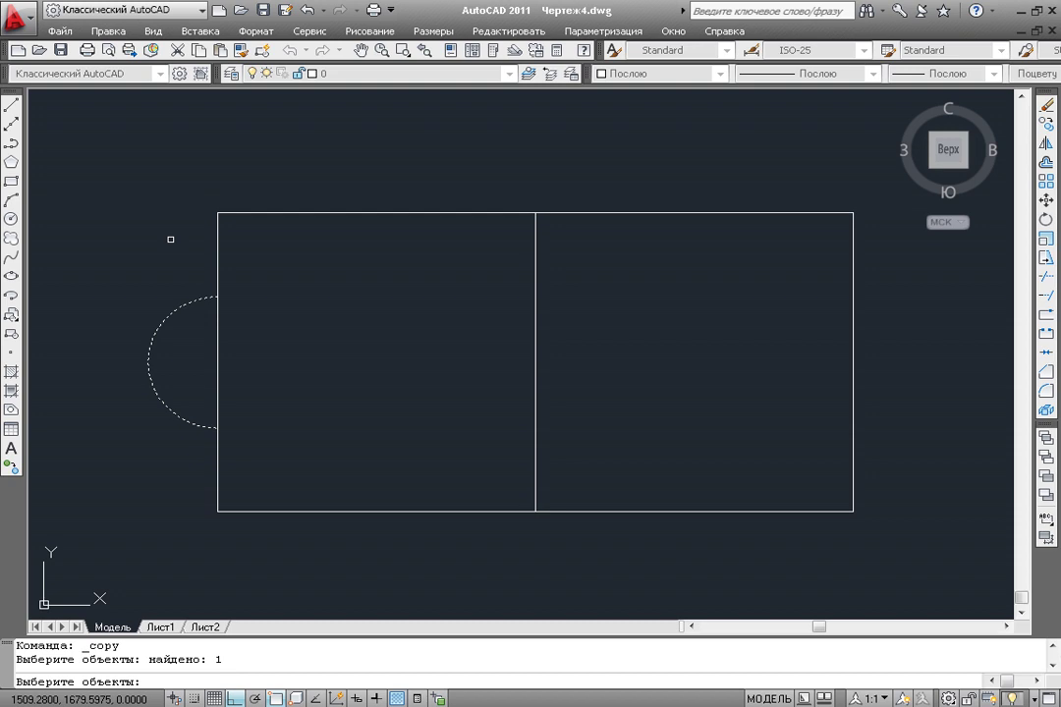
key("Return")
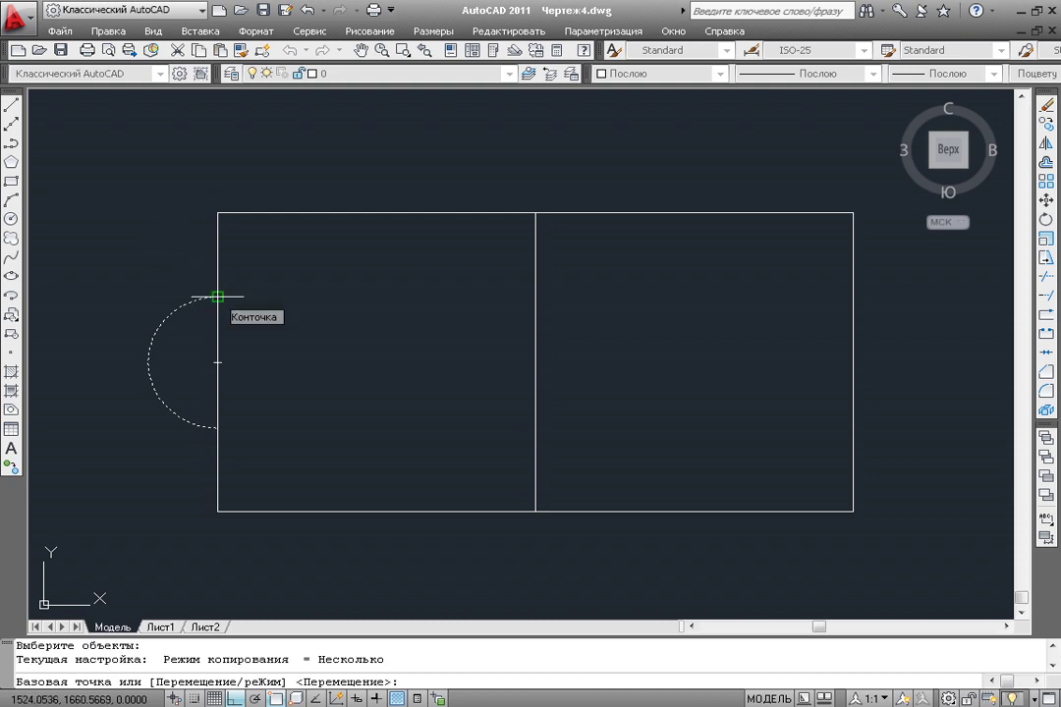
left_click(217, 296)
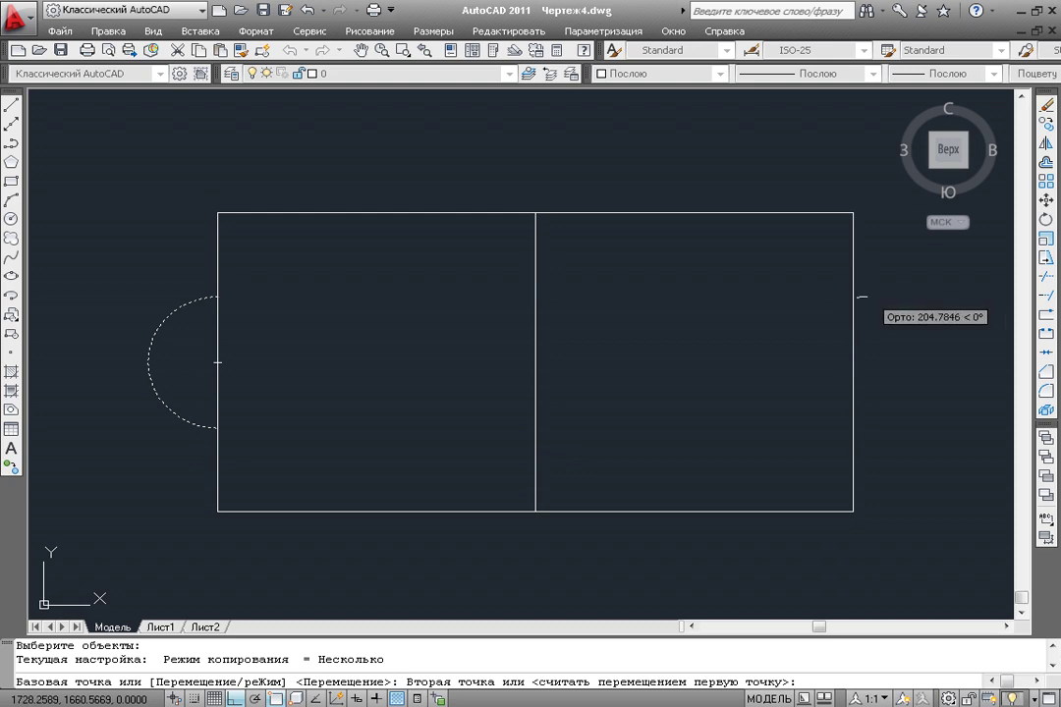
scroll(847, 300, "up", 1)
scroll(855, 298, "up", 1)
scroll(855, 298, "up", 2)
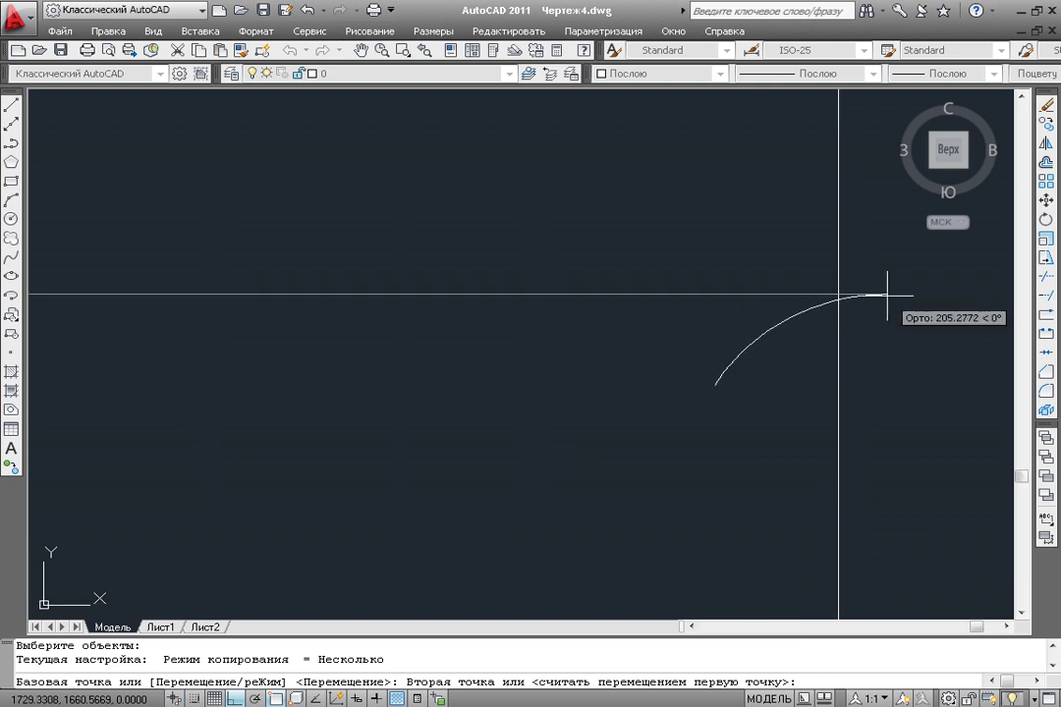
left_click(811, 296)
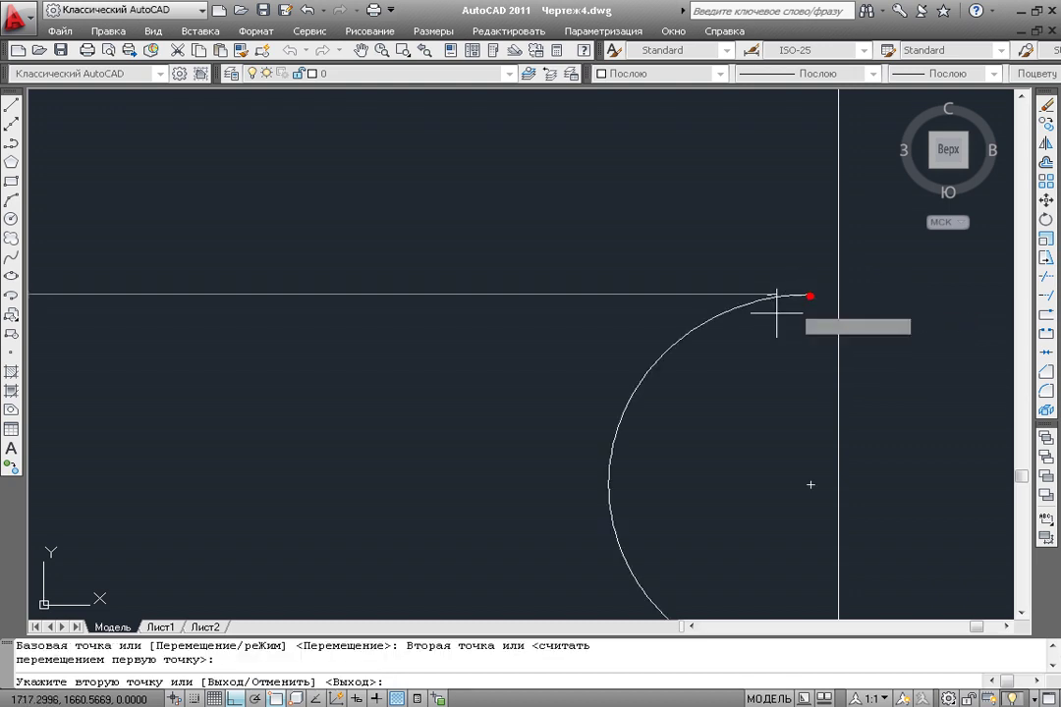
scroll(776, 305, "down", 4)
right_click(634, 346)
Step: Select the copied right-end arc with a window and delete it
middle_click_drag(435, 356, 532, 359)
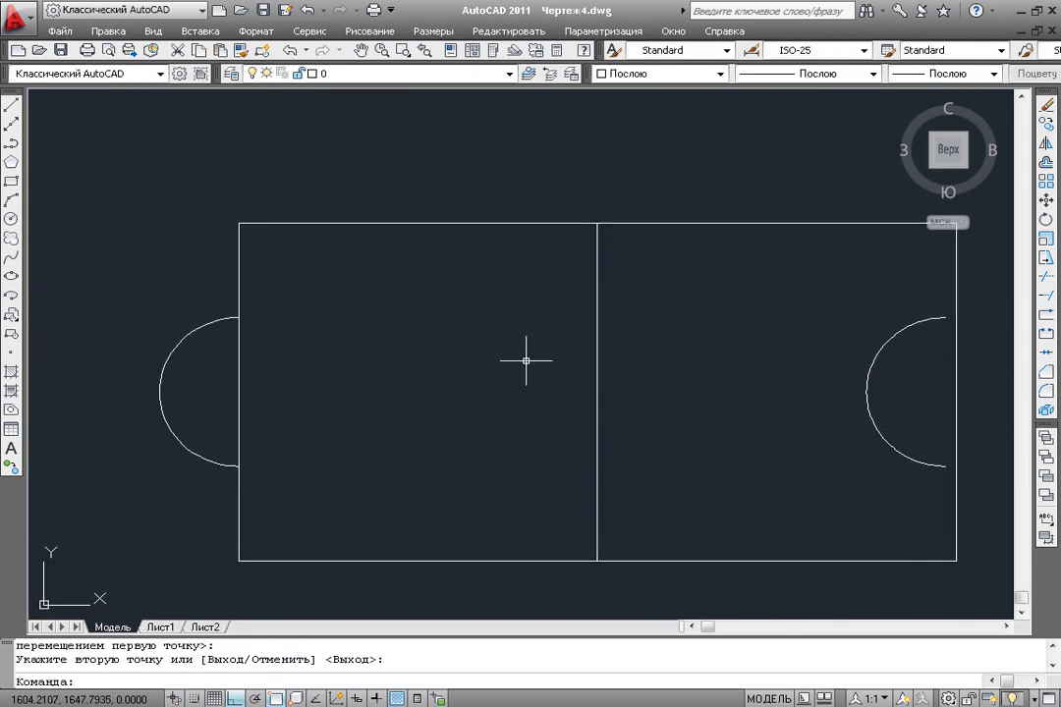
left_click(903, 356)
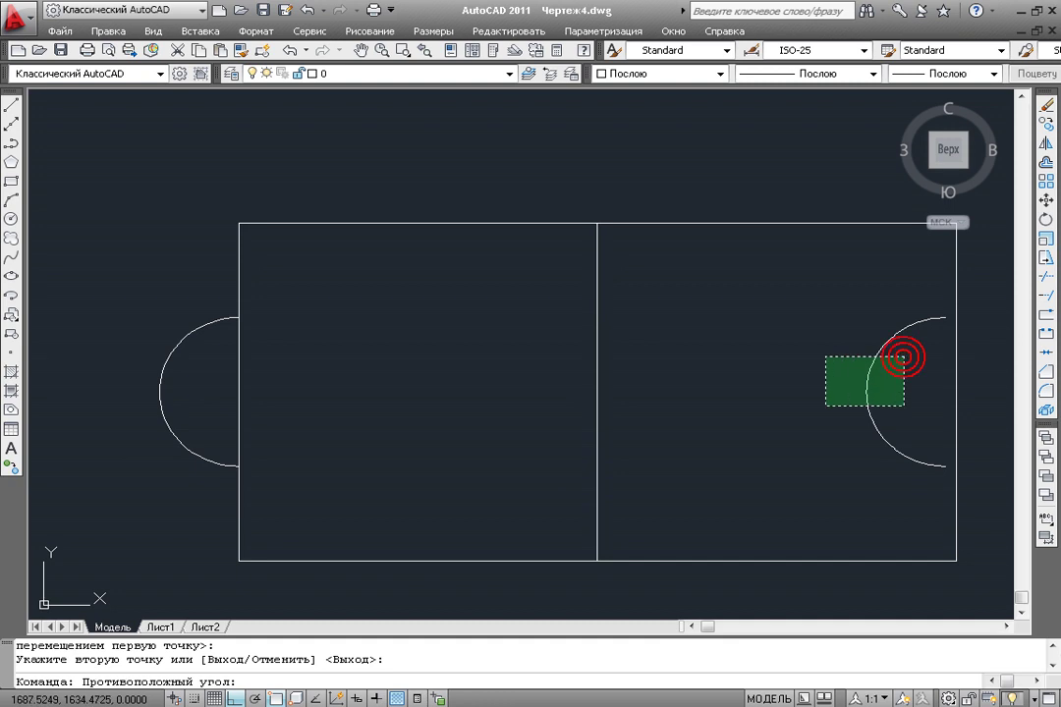
left_click(785, 456)
key("Delete")
scroll(702, 412, "down", 2)
mouse_move(641, 421)
middle_mouse_down()
mouse_move(611, 390)
mouse_move(535, 376)
middle_mouse_up()
scroll(611, 390, "up", 2)
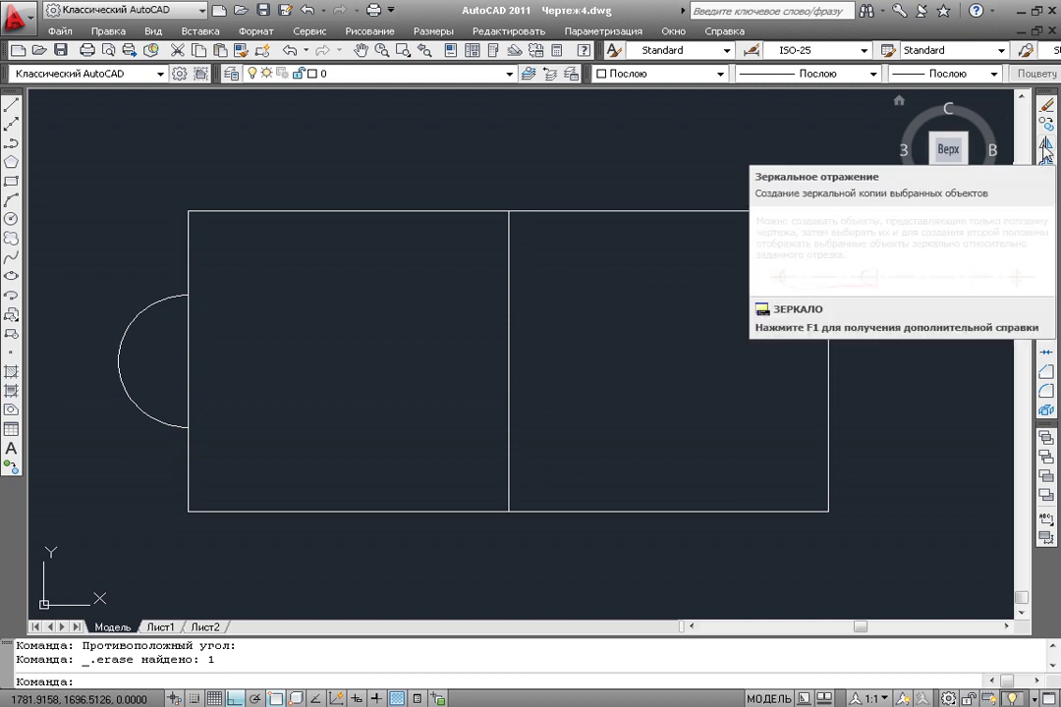
mouse_move(1047, 143)
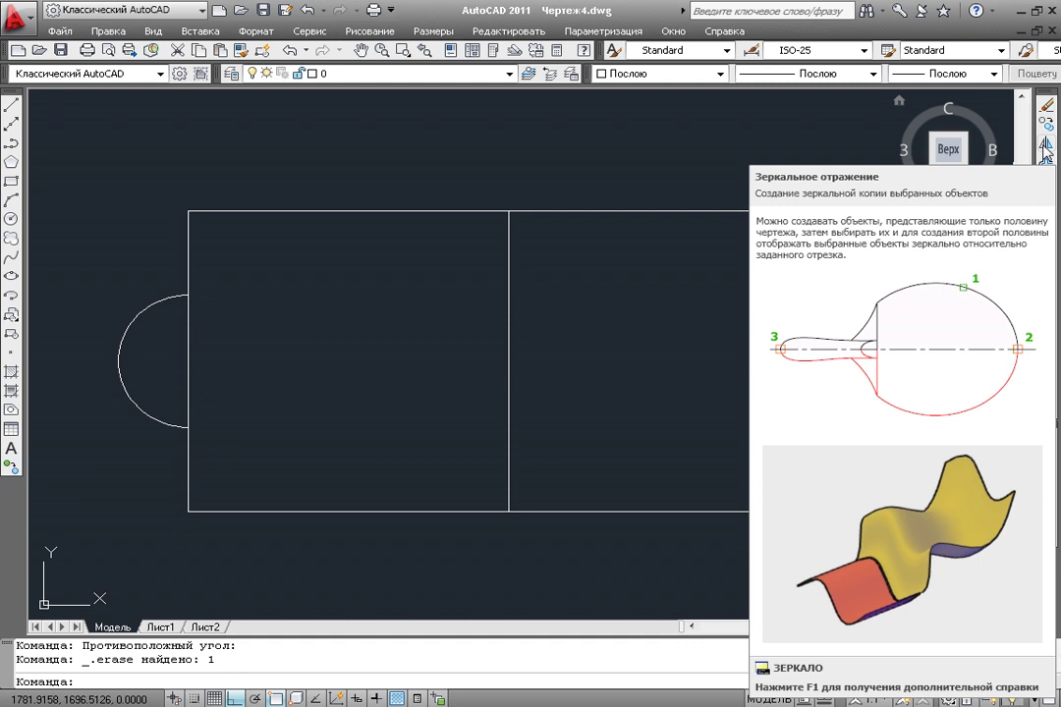
Step: Draw a radius-25 helper circle centred on the left arc's centre
left_click(1046, 148)
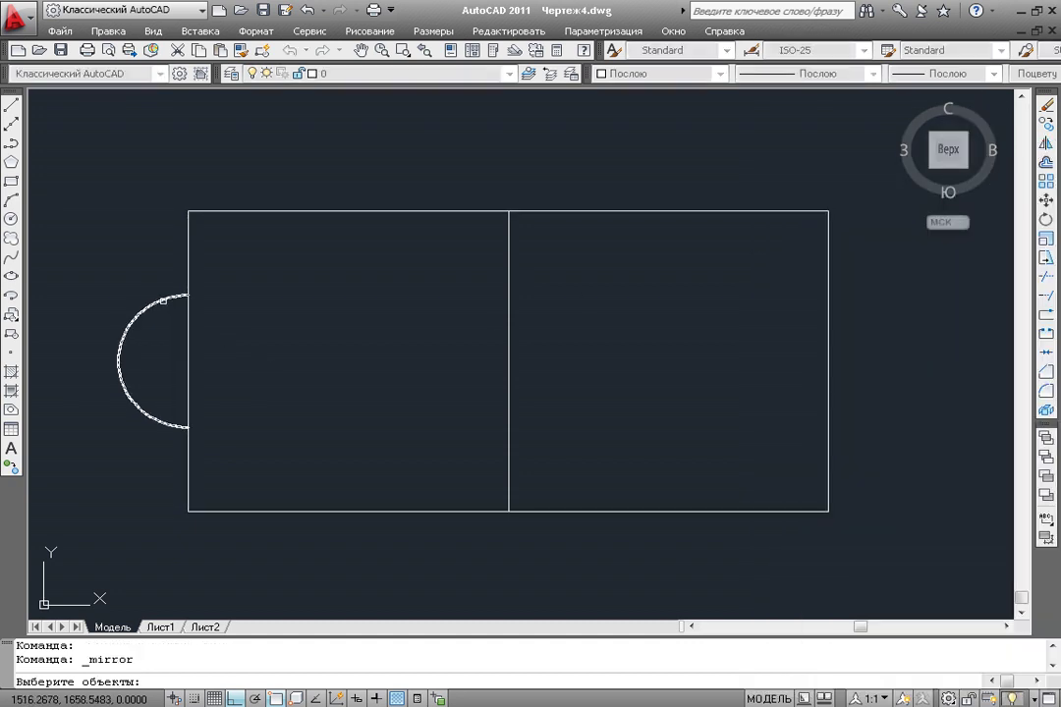
left_click(163, 299)
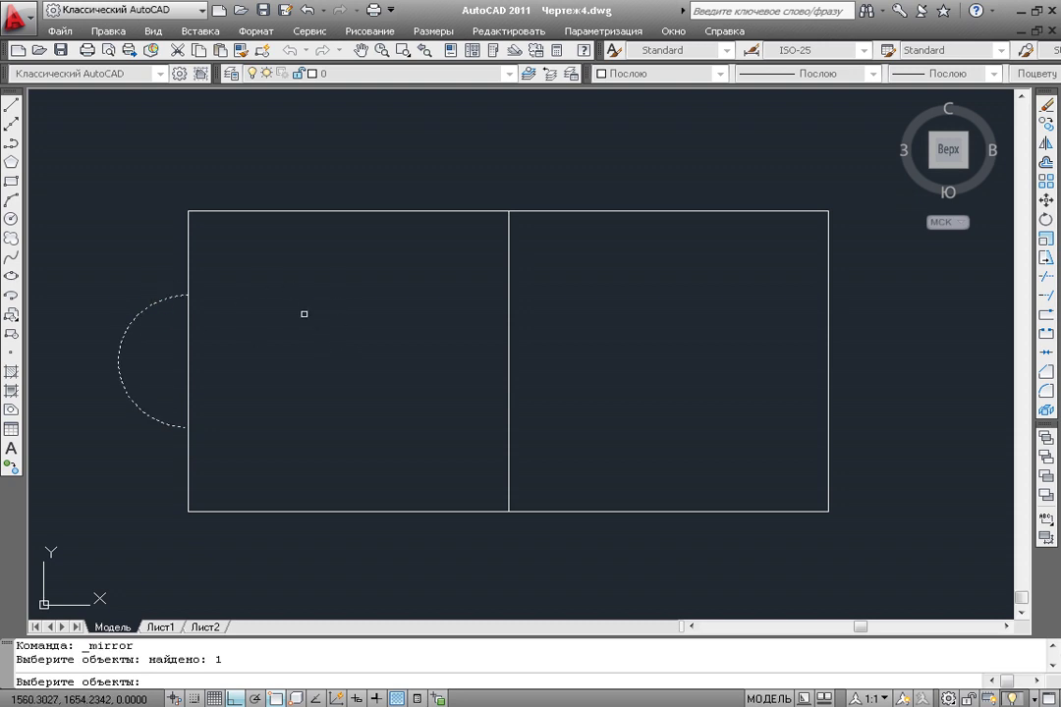
key("Escape")
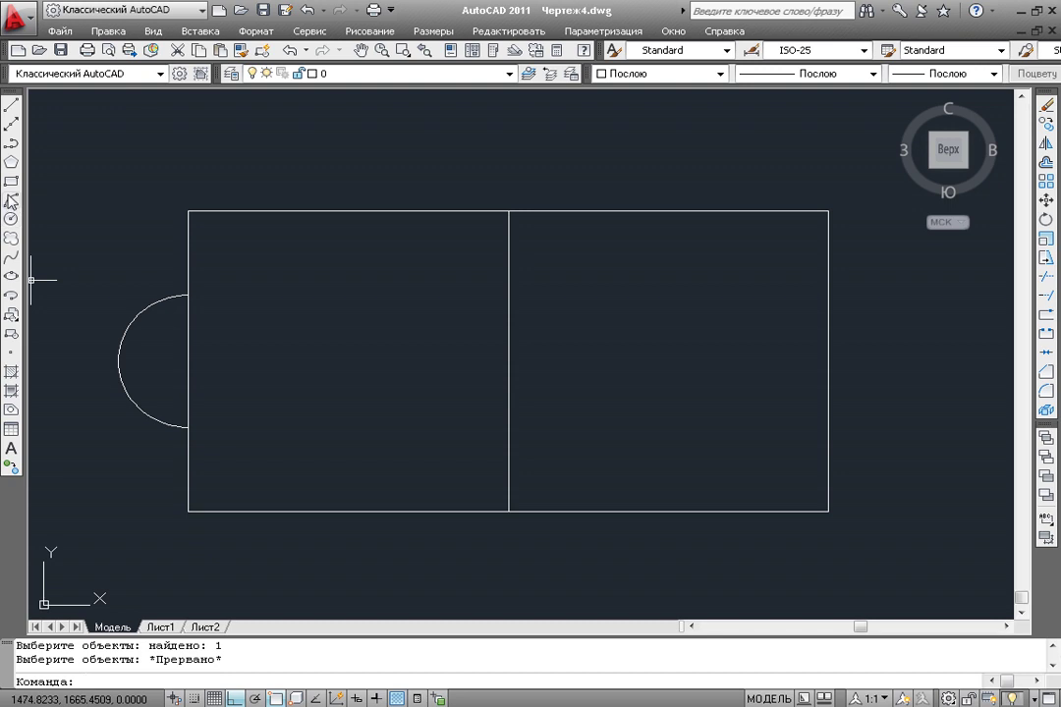
left_click(12, 218)
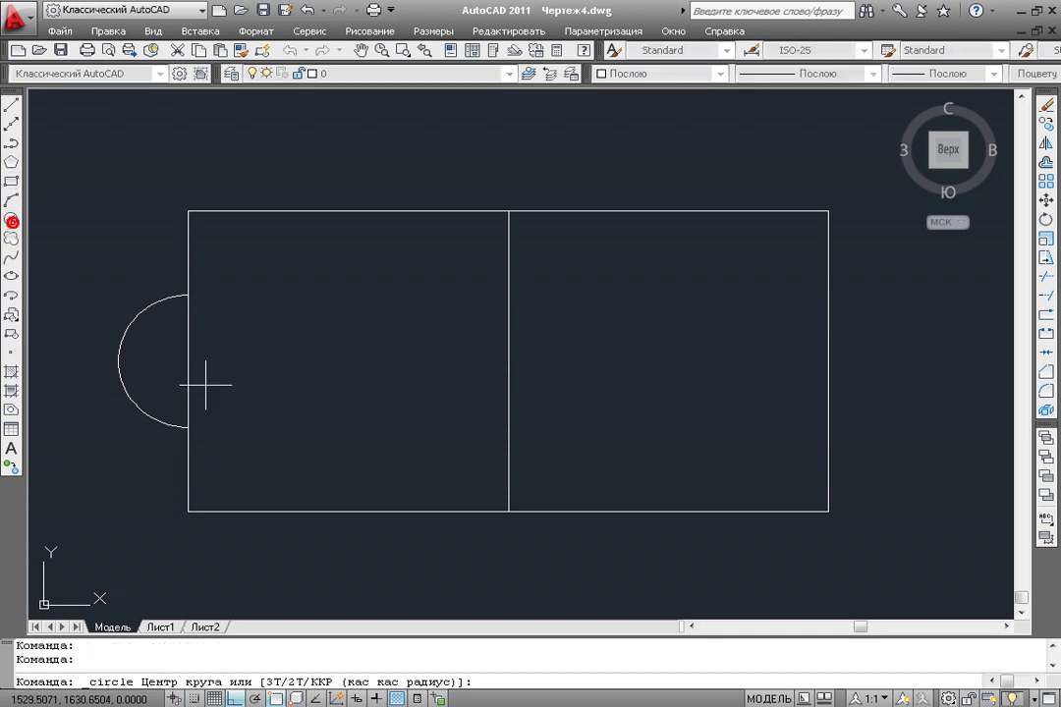
left_click(187, 362)
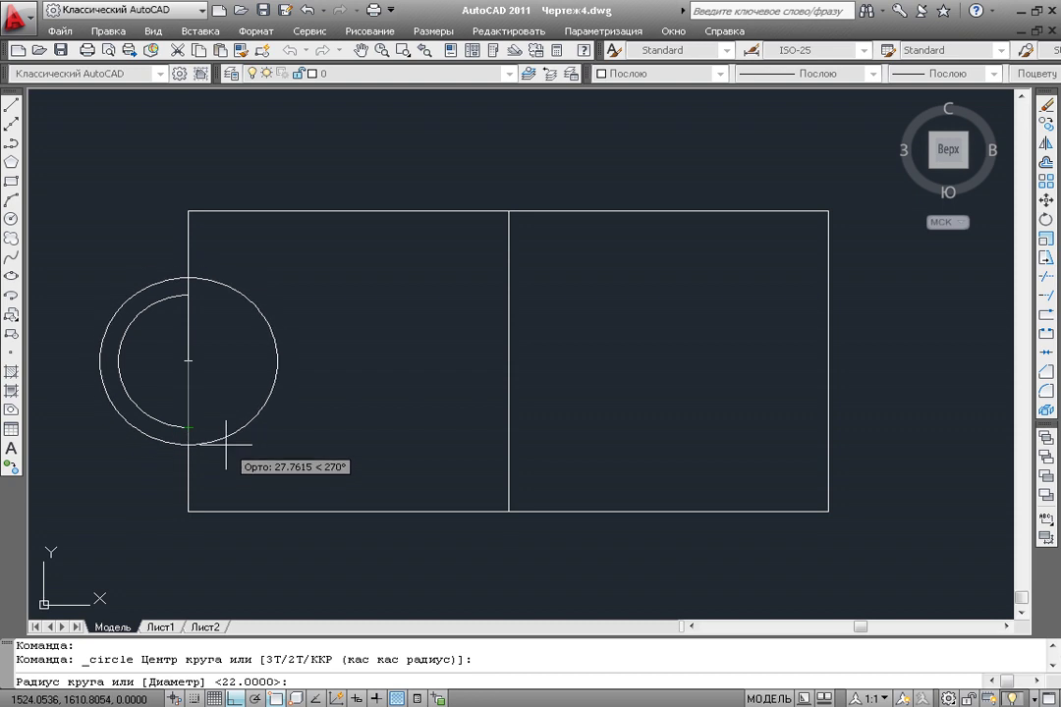
type("25")
key("Return")
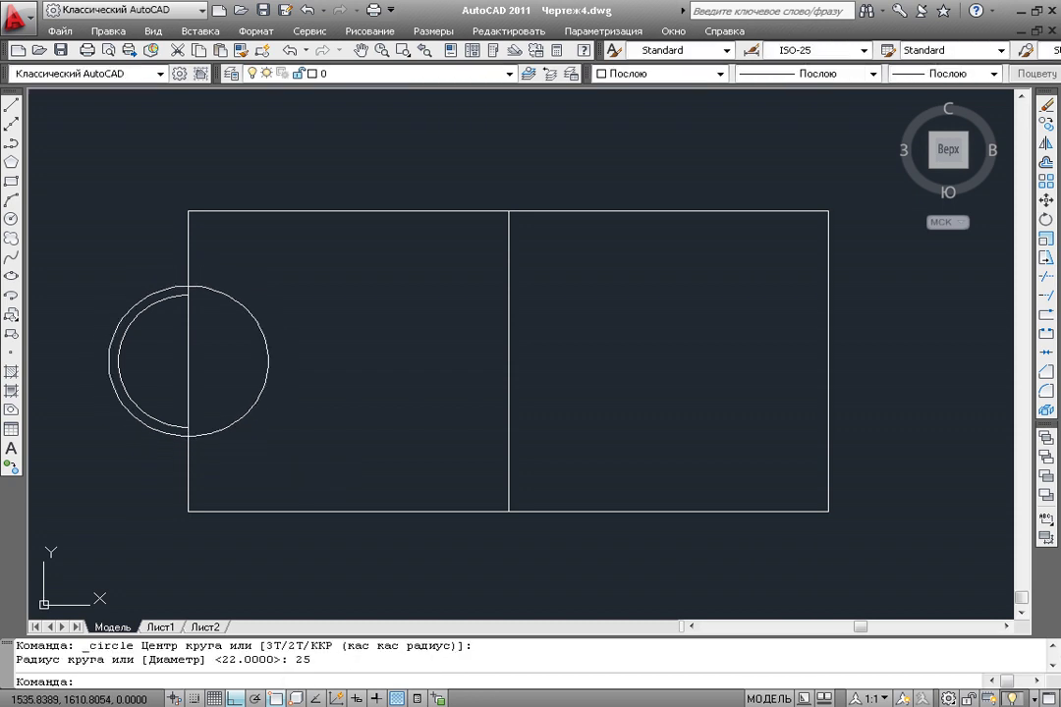
Step: Draw a three-point arc around the helper circle's left half, then erase the circle
left_click(12, 200)
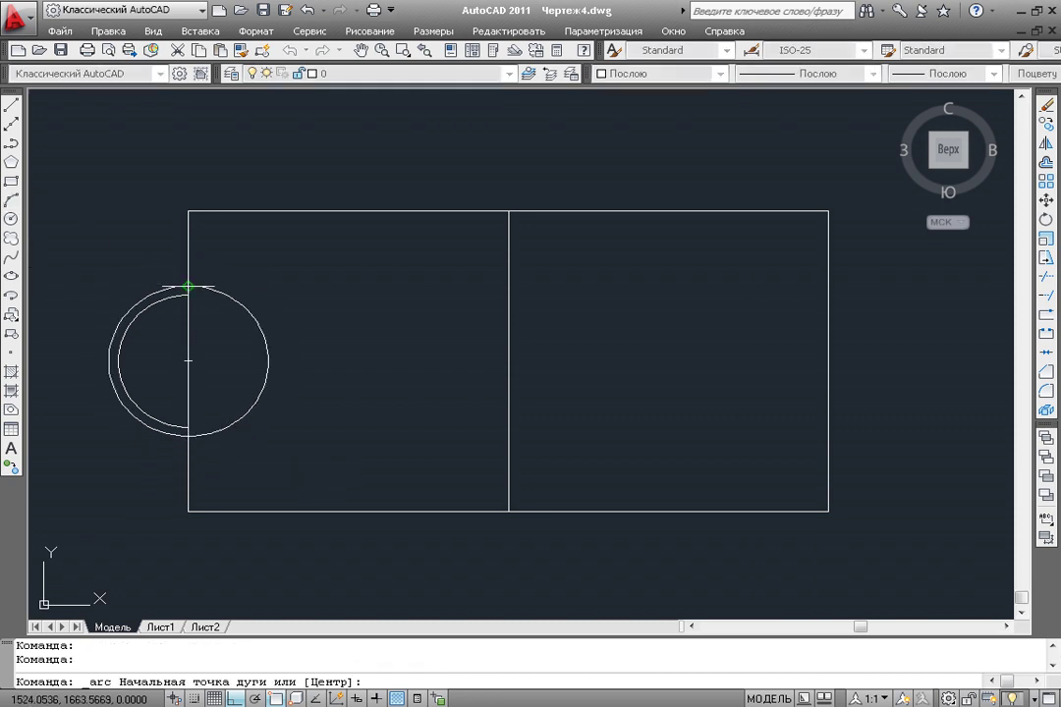
left_click(187, 287)
left_click(108, 363)
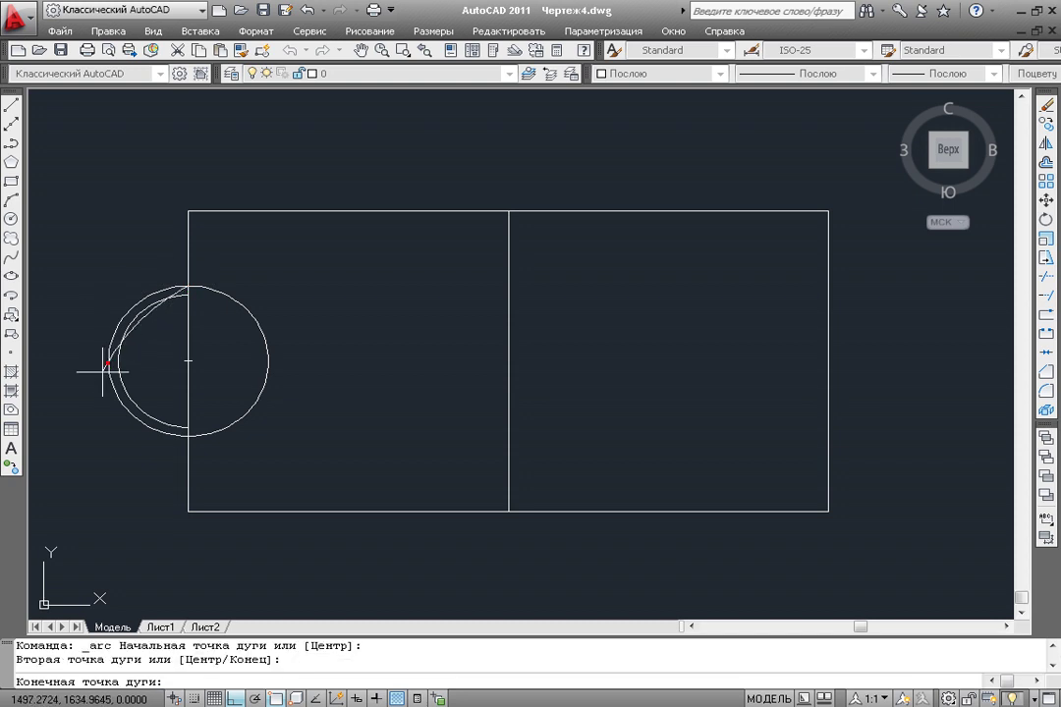
left_click(188, 435)
left_click(286, 310)
left_click(241, 344)
key("Delete")
middle_click_drag(268, 390, 286, 390)
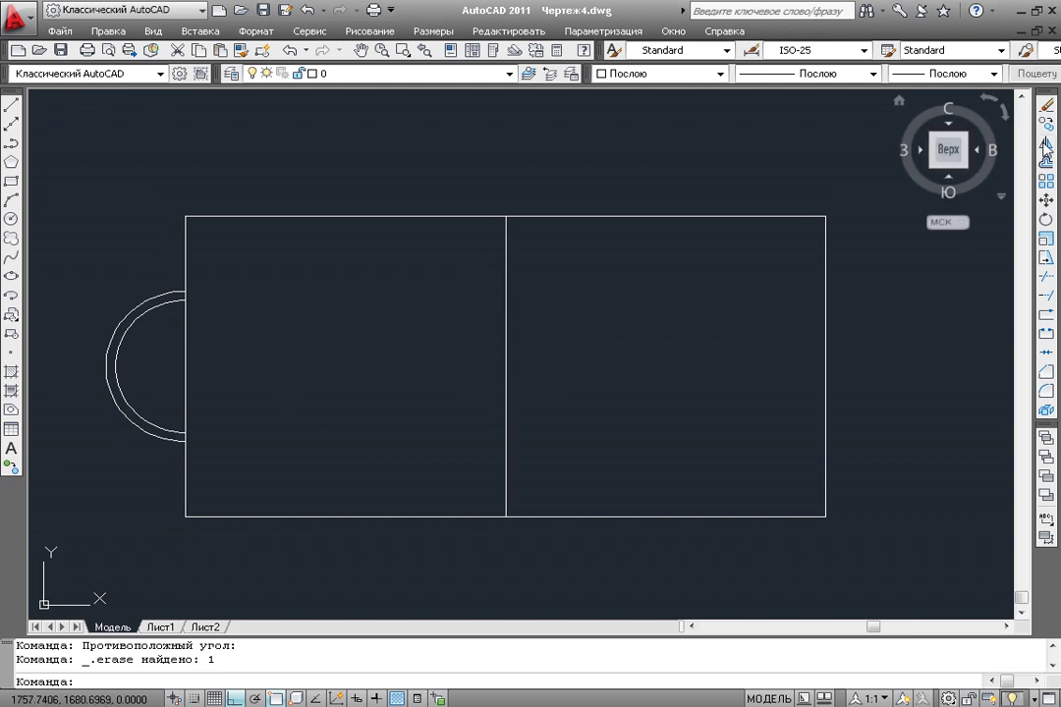
Step: Mirror both left-end arcs about the vertical centre line, keeping the originals
left_click(1047, 145)
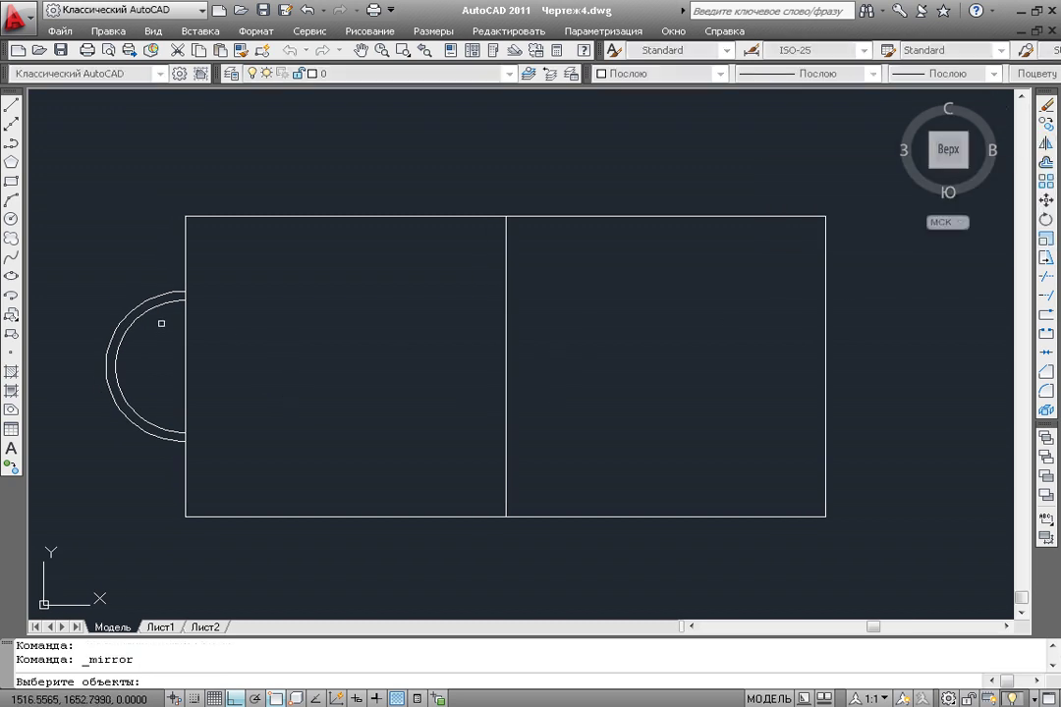
left_click(157, 301)
left_click(135, 329)
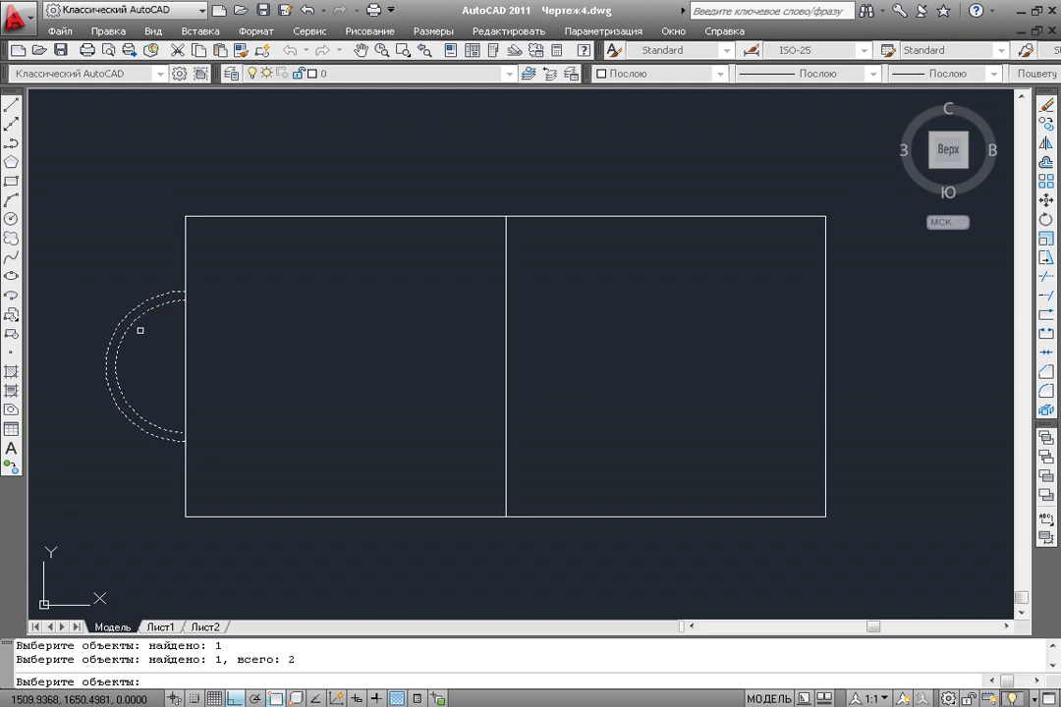
key("Return")
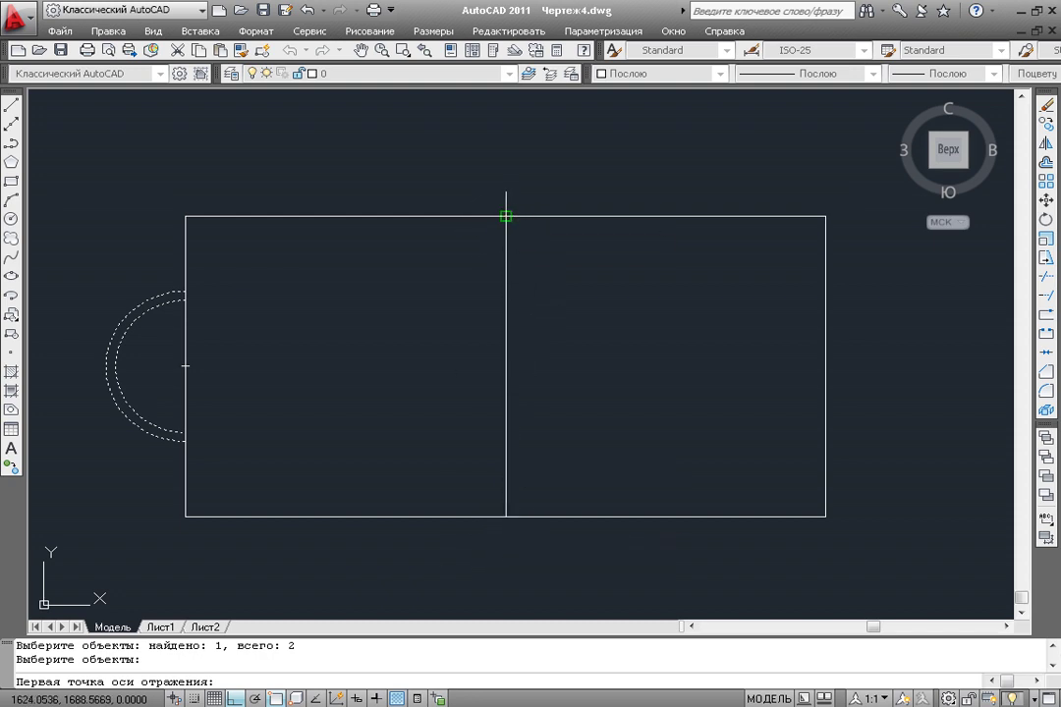
left_click(506, 216)
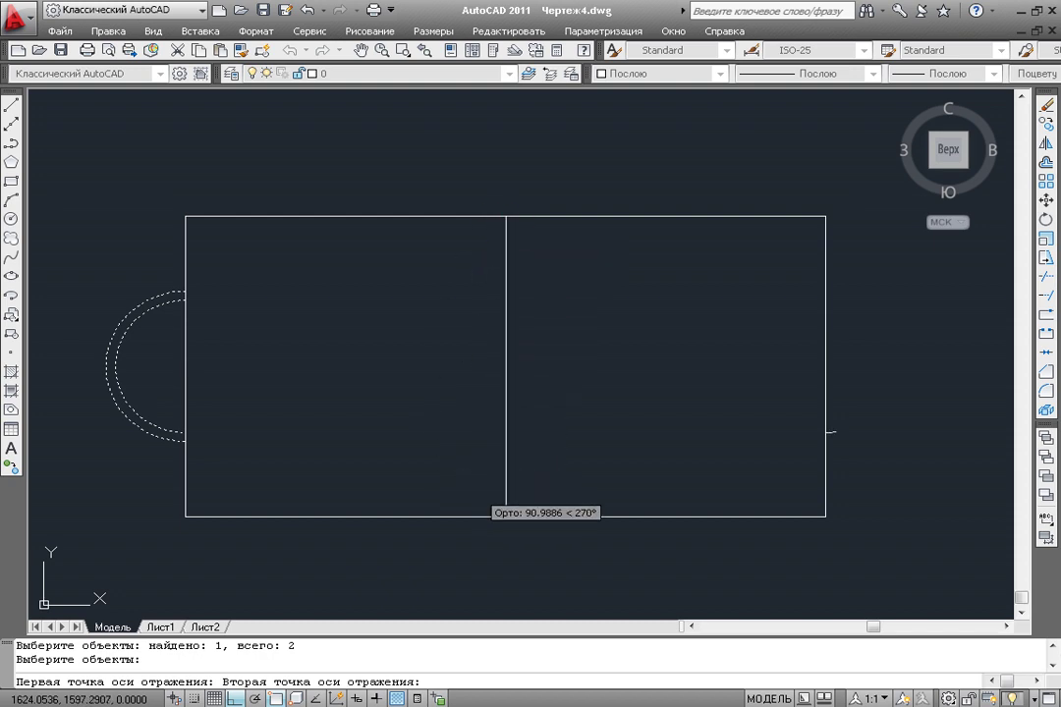
left_click(509, 518)
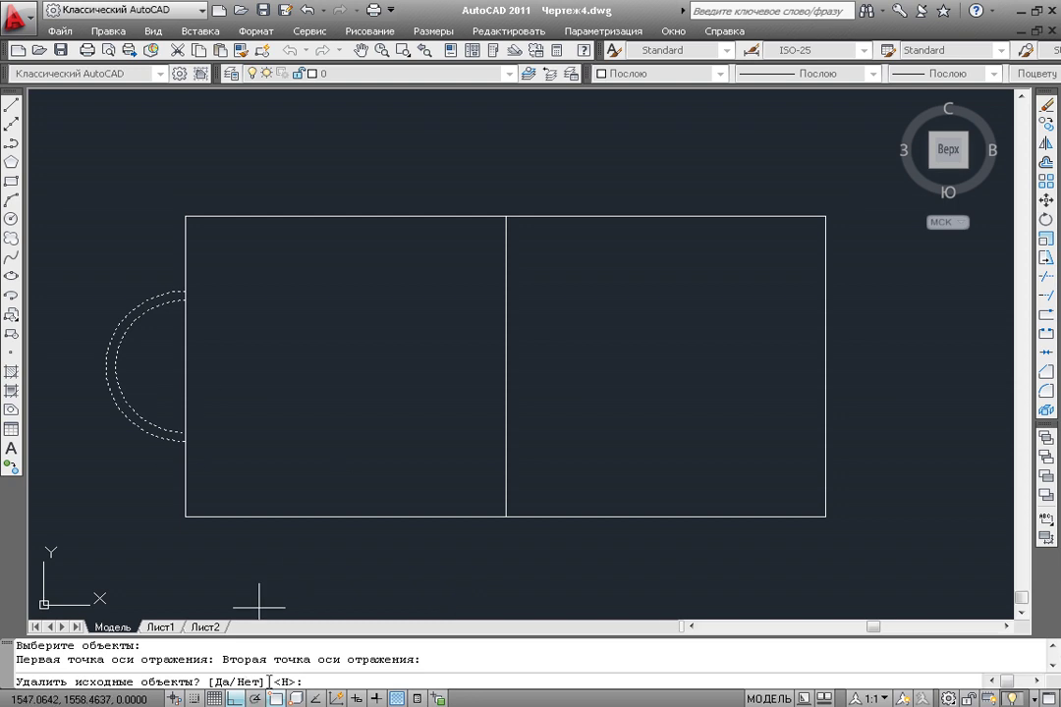
key("Return")
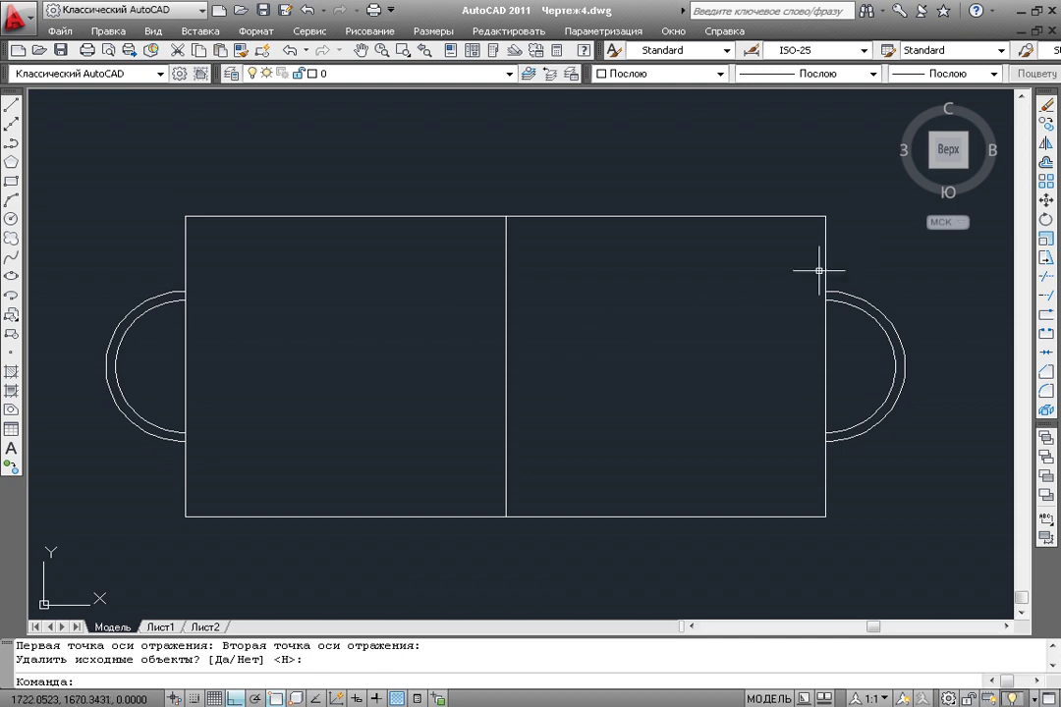
mouse_move(1047, 125)
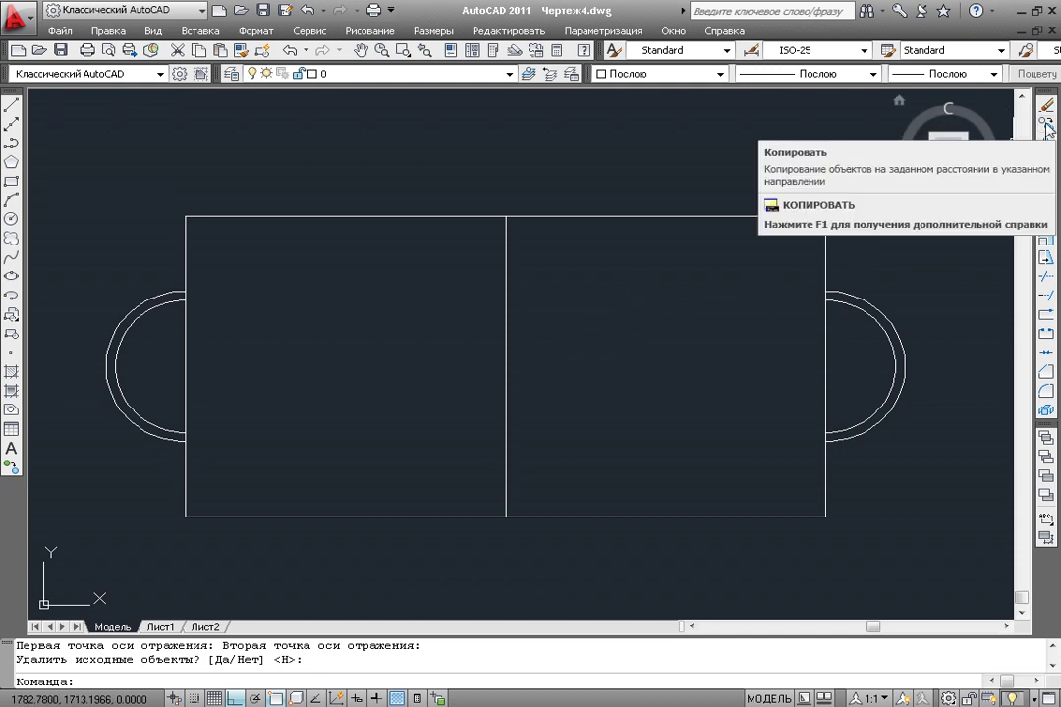
Step: Copy both left-end arcs from the left edge midpoint to the centre line's midpoint
left_click(1046, 126)
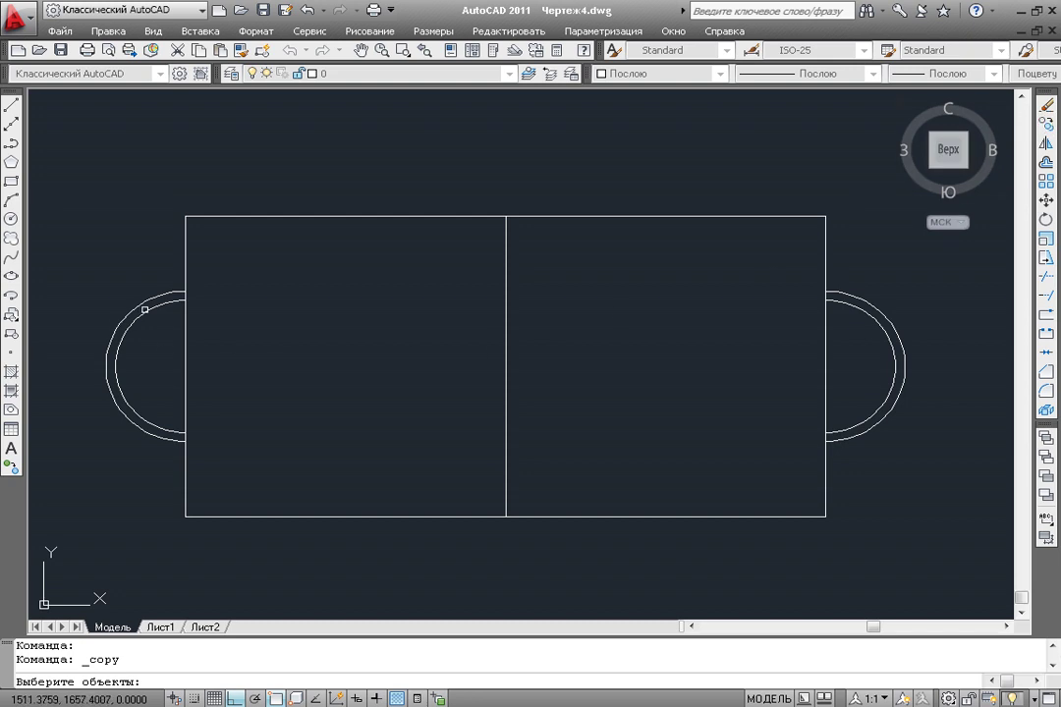
left_click(142, 310)
left_click(149, 312)
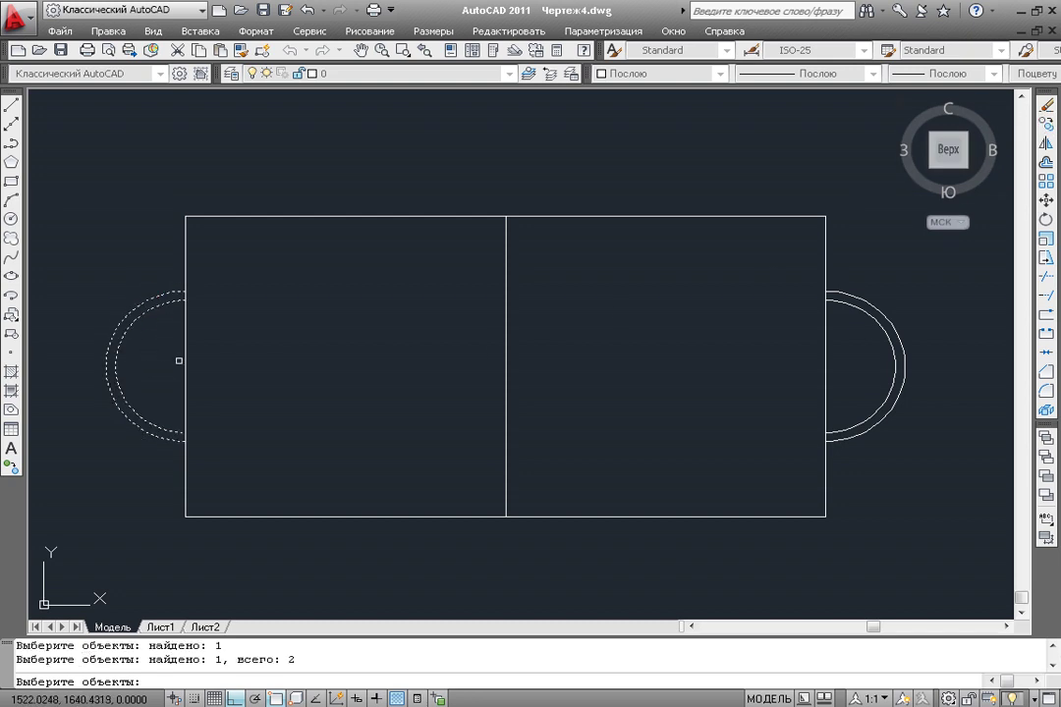
key("Return")
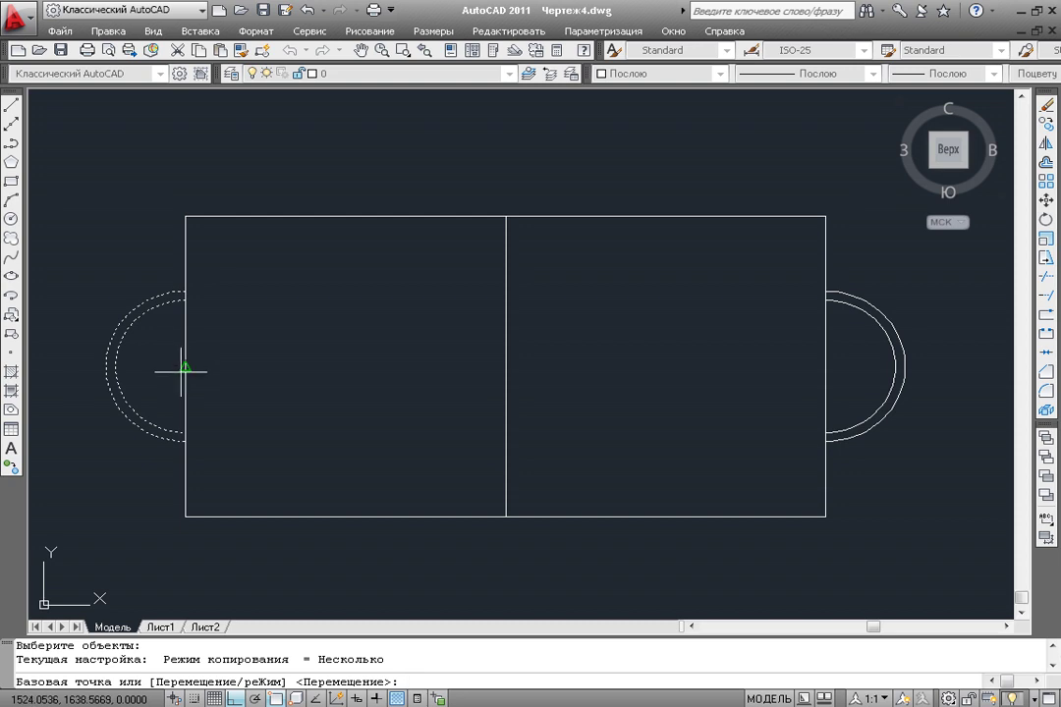
left_click(186, 367)
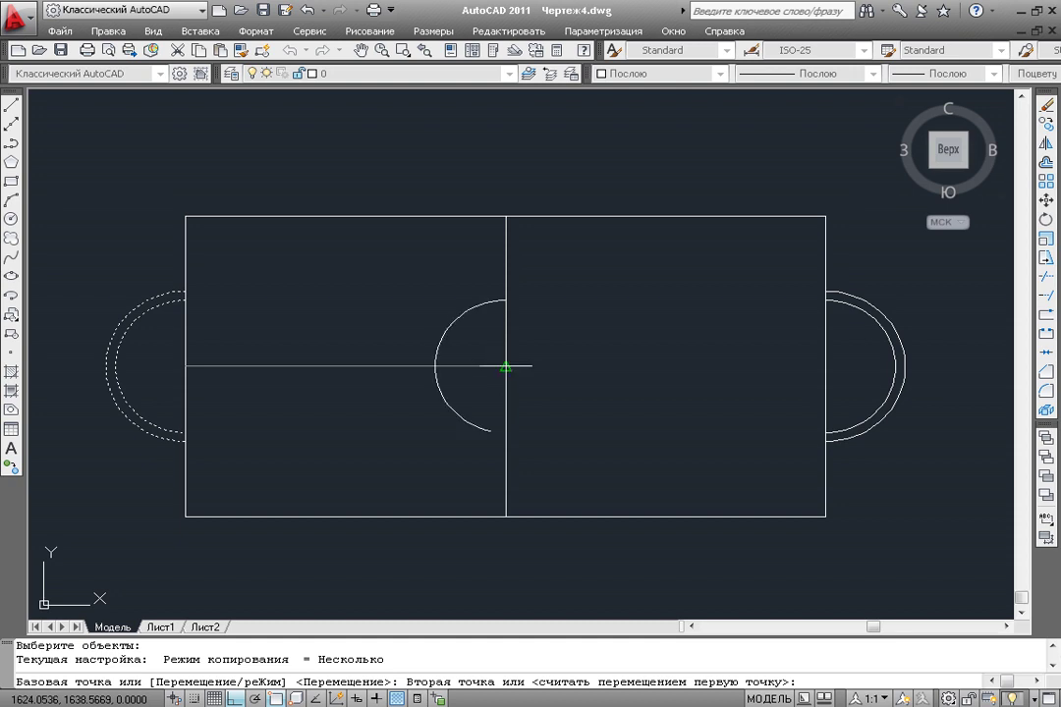
left_click(505, 367)
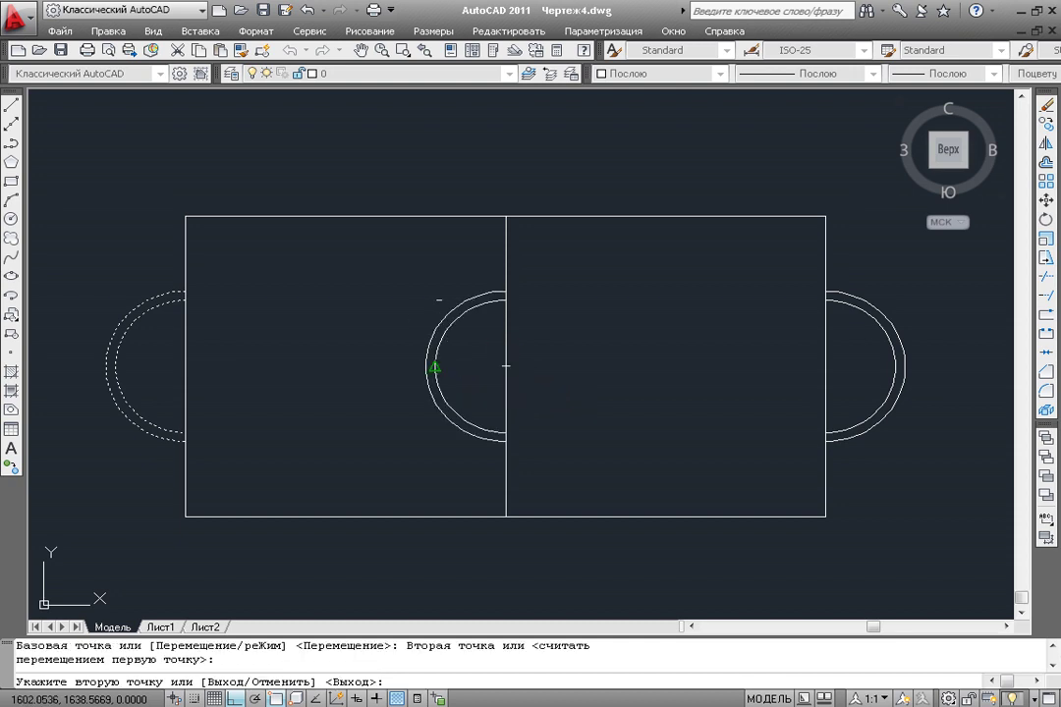
key("Return")
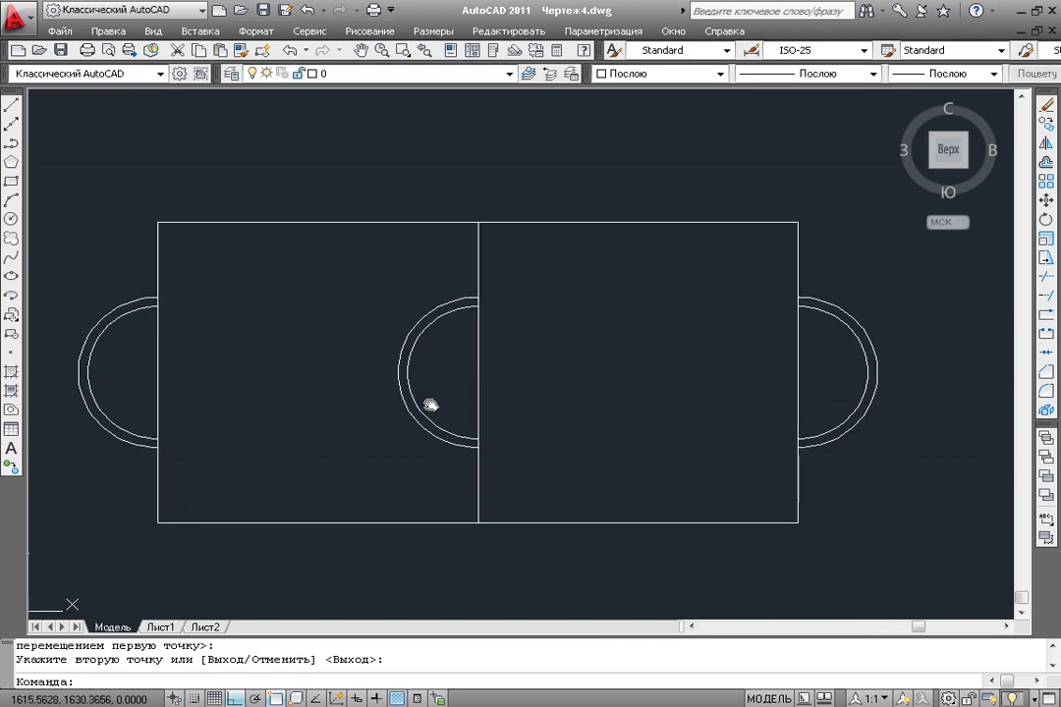
Step: Mirror the two centre arcs about the centre line's top and bottom endpoints, keeping the originals
scroll(434, 390, "up", 2)
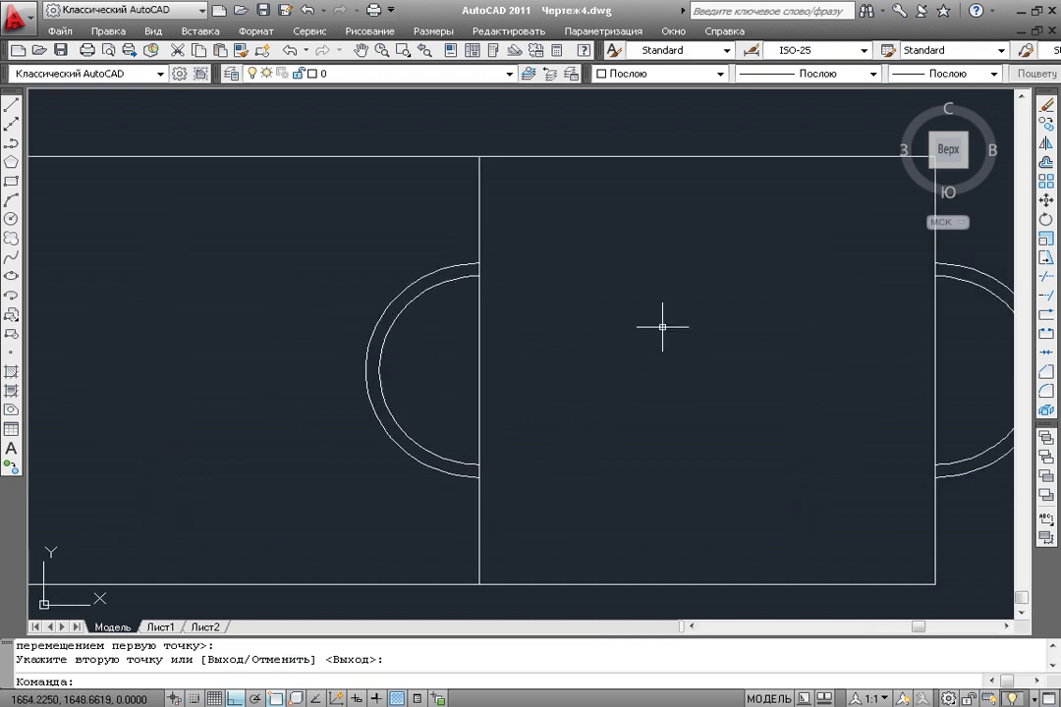
mouse_move(948, 149)
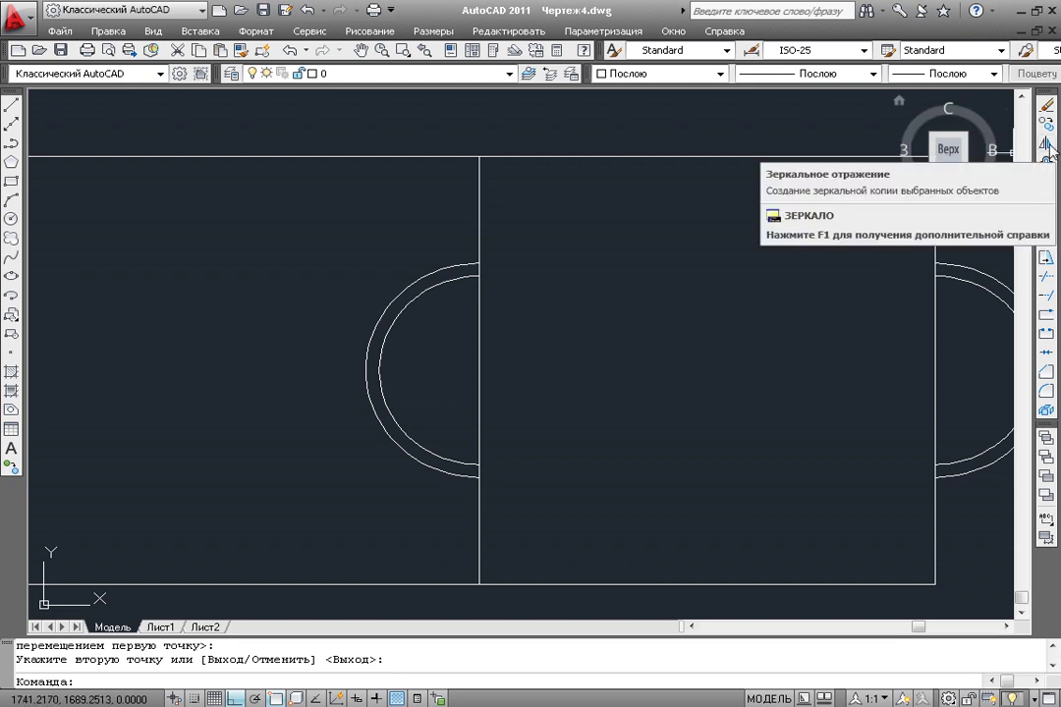
left_click(1048, 146)
left_click(453, 278)
left_click(451, 267)
key("Return")
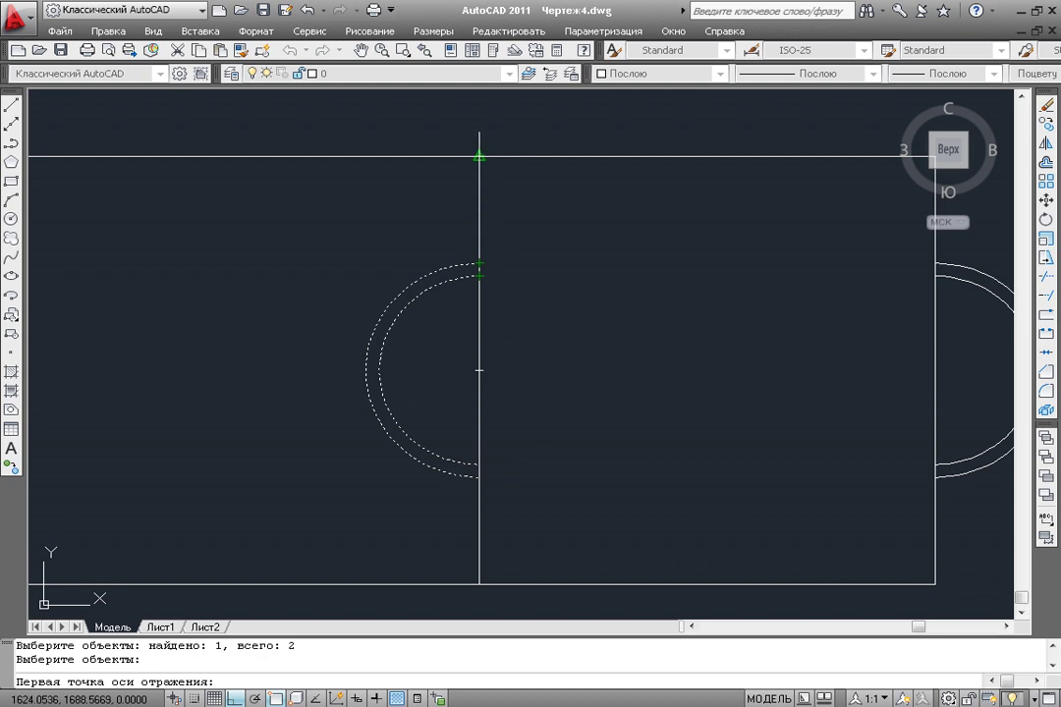
left_click(479, 155)
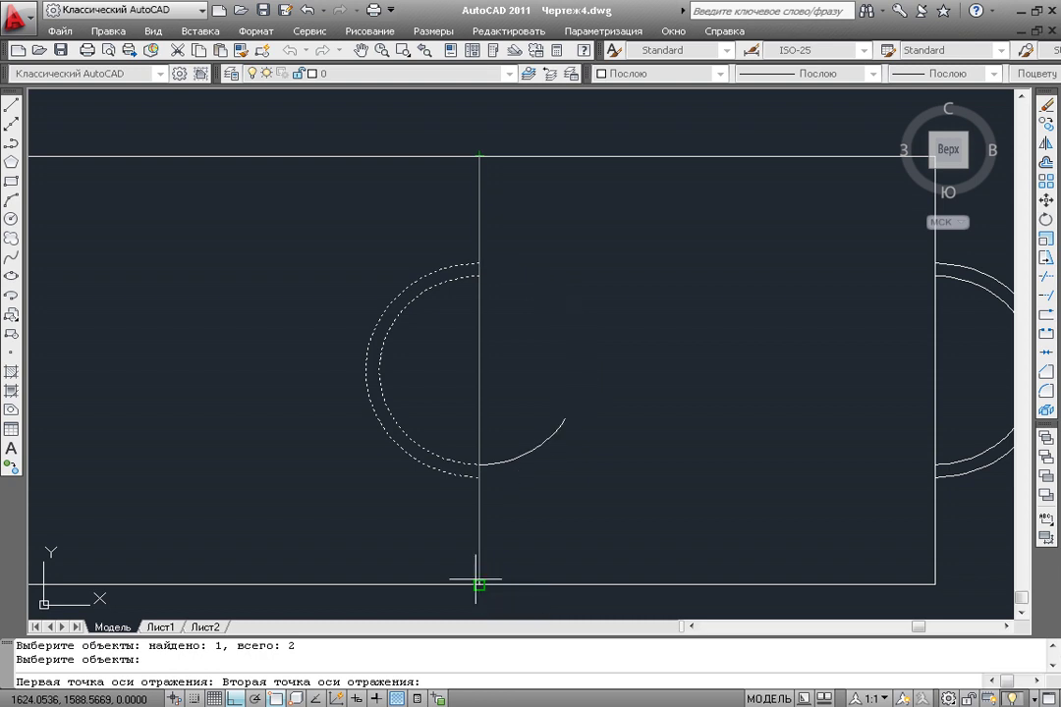
left_click(476, 582)
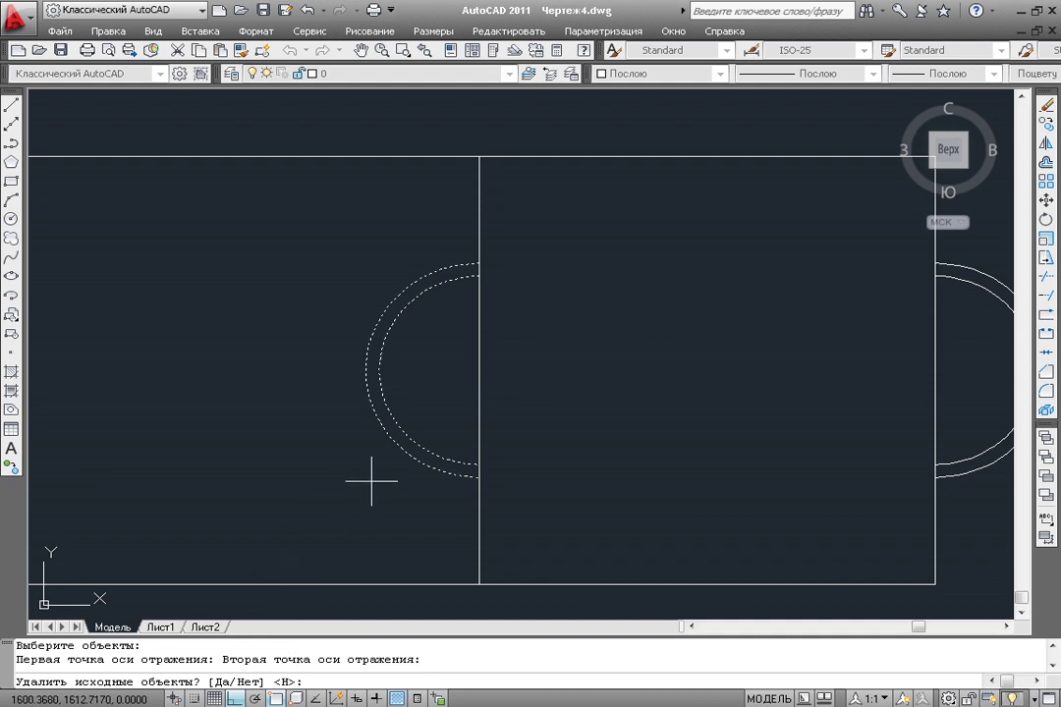
key("Return")
mouse_move(318, 348)
middle_mouse_down()
mouse_move(417, 327)
mouse_move(376, 342)
mouse_move(354, 329)
mouse_move(384, 333)
middle_mouse_up()
scroll(331, 334, "up", 2)
scroll(324, 327, "down", 2)
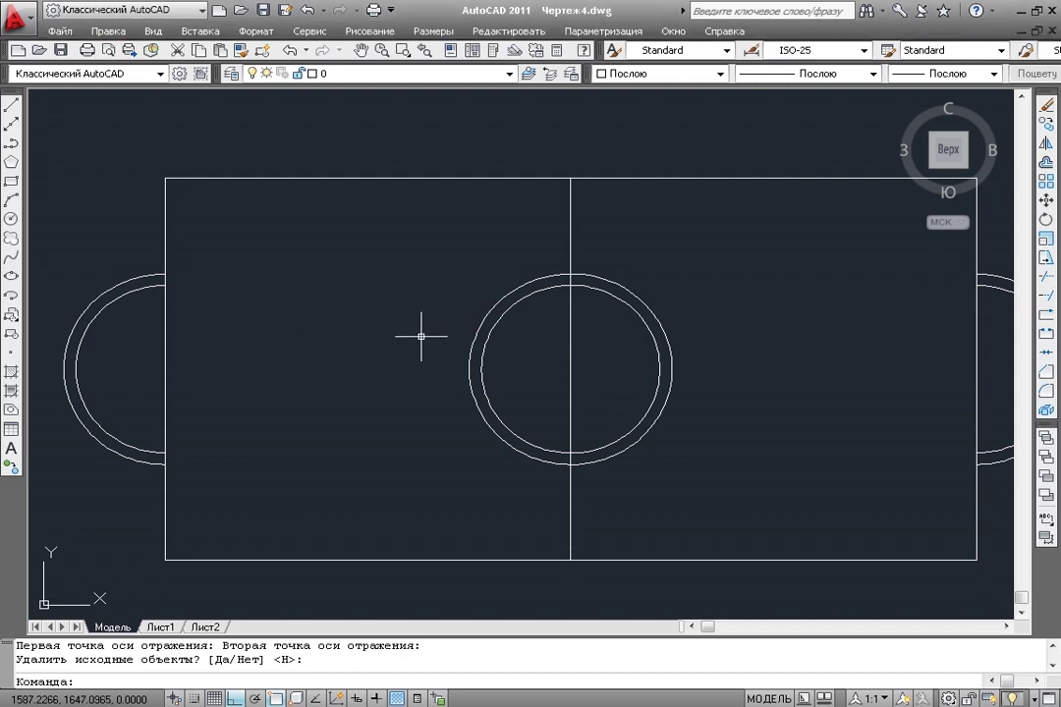
middle_click_drag(463, 350, 446, 345)
scroll(437, 347, "down", 2)
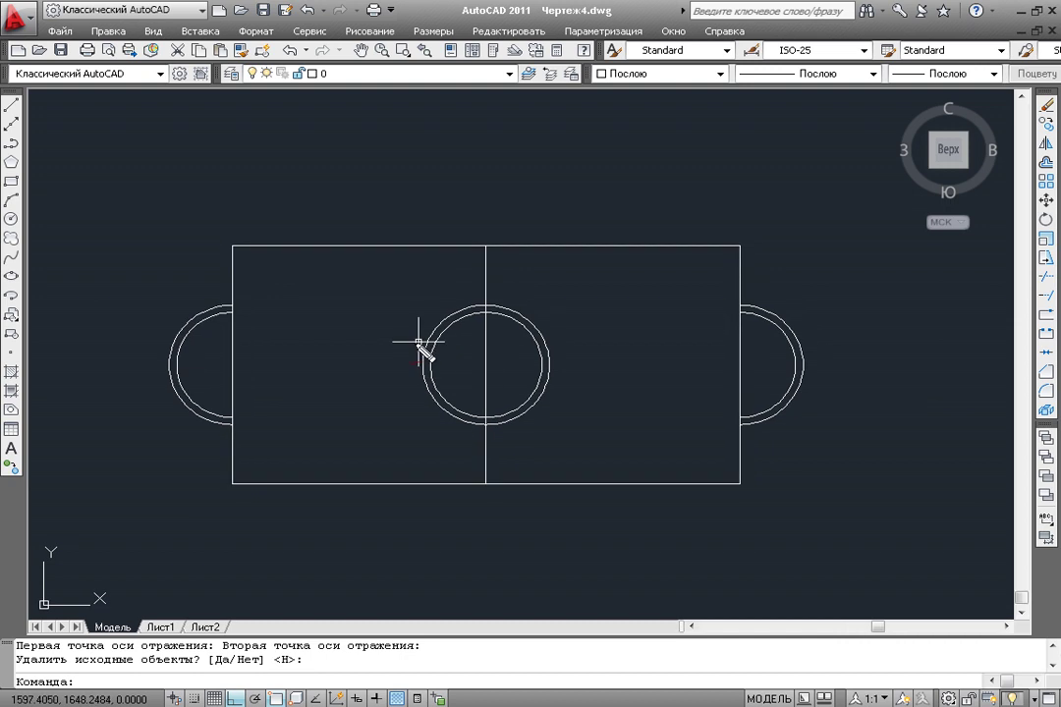
mouse_move(219, 317)
left_mouse_down()
mouse_move(189, 311)
mouse_move(213, 351)
mouse_move(177, 371)
mouse_move(201, 408)
left_mouse_up()
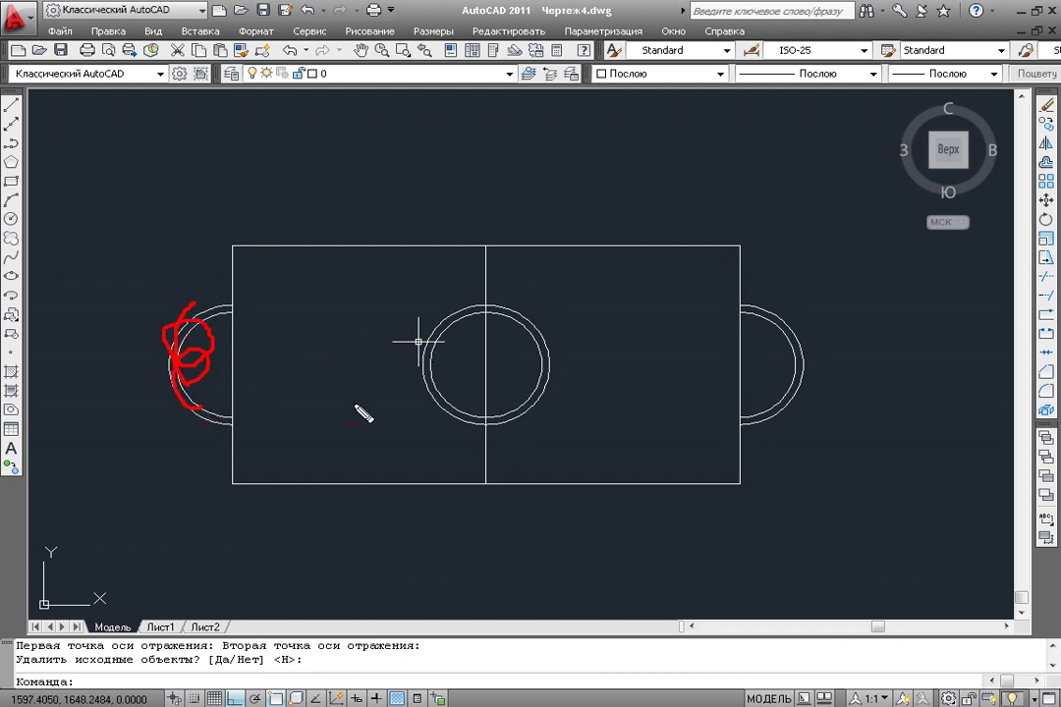
mouse_move(783, 309)
left_mouse_down()
mouse_move(756, 324)
mouse_move(803, 310)
mouse_move(815, 344)
mouse_move(796, 349)
left_mouse_up()
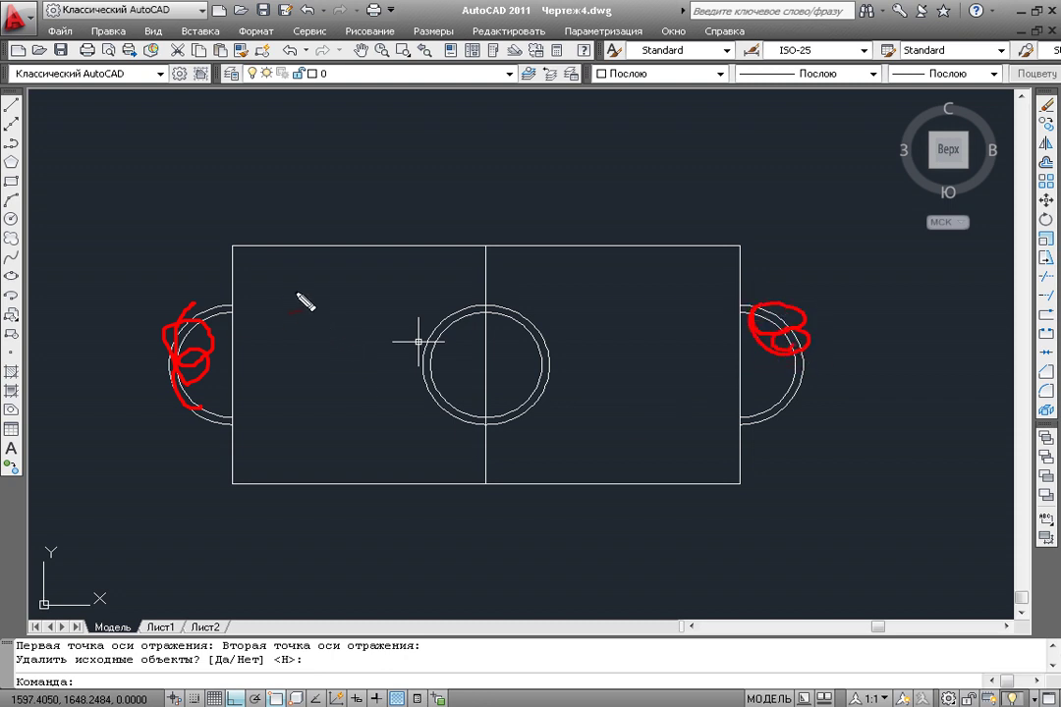
left_click_drag(483, 248, 486, 243)
left_click_drag(485, 476, 487, 482)
left_click_drag(481, 248, 489, 479)
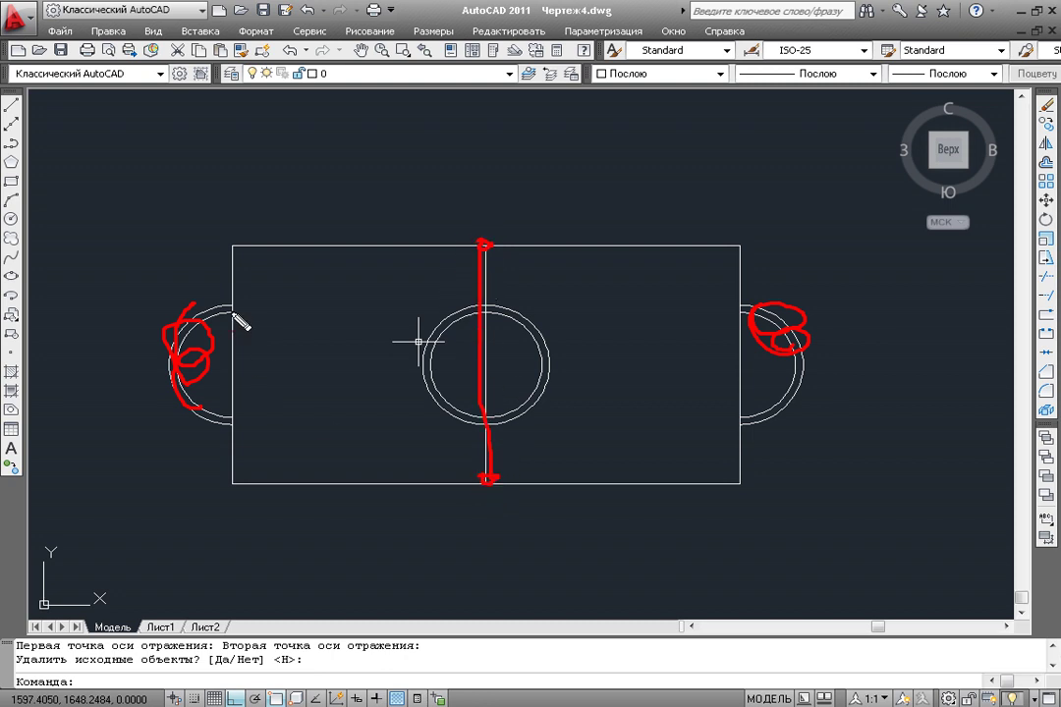
mouse_move(236, 315)
left_mouse_down()
mouse_move(474, 312)
mouse_move(454, 322)
left_mouse_up()
mouse_move(263, 299)
left_mouse_down()
mouse_move(236, 314)
mouse_move(272, 326)
left_mouse_up()
left_click_drag(312, 293, 340, 302)
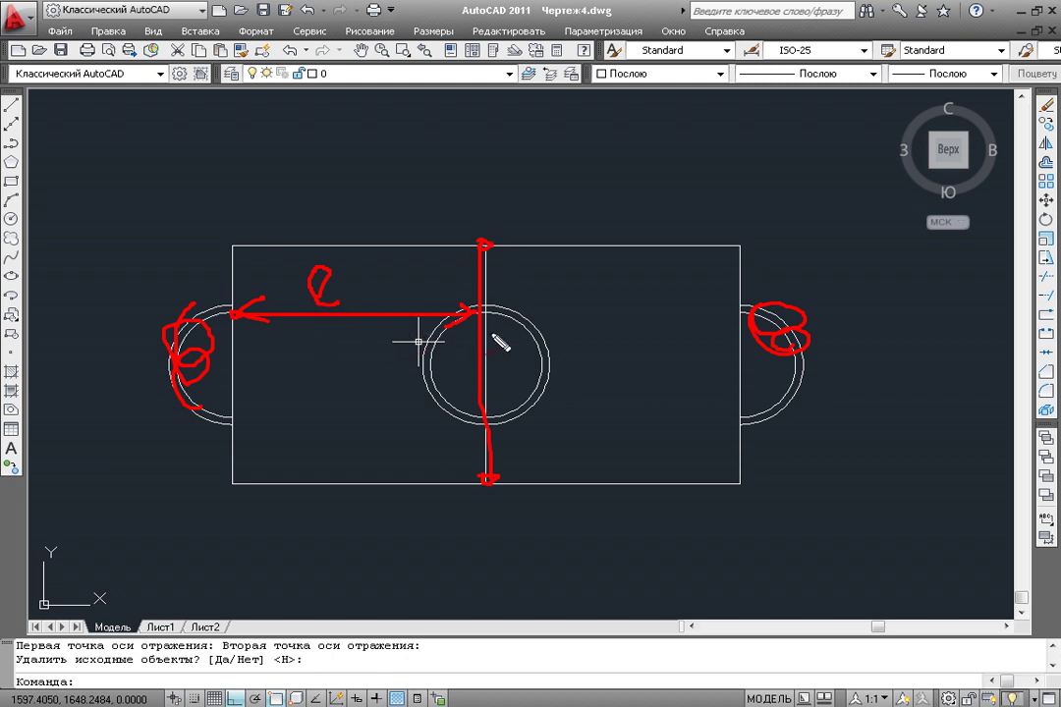
mouse_move(486, 314)
left_mouse_down()
mouse_move(738, 311)
mouse_move(724, 320)
left_mouse_up()
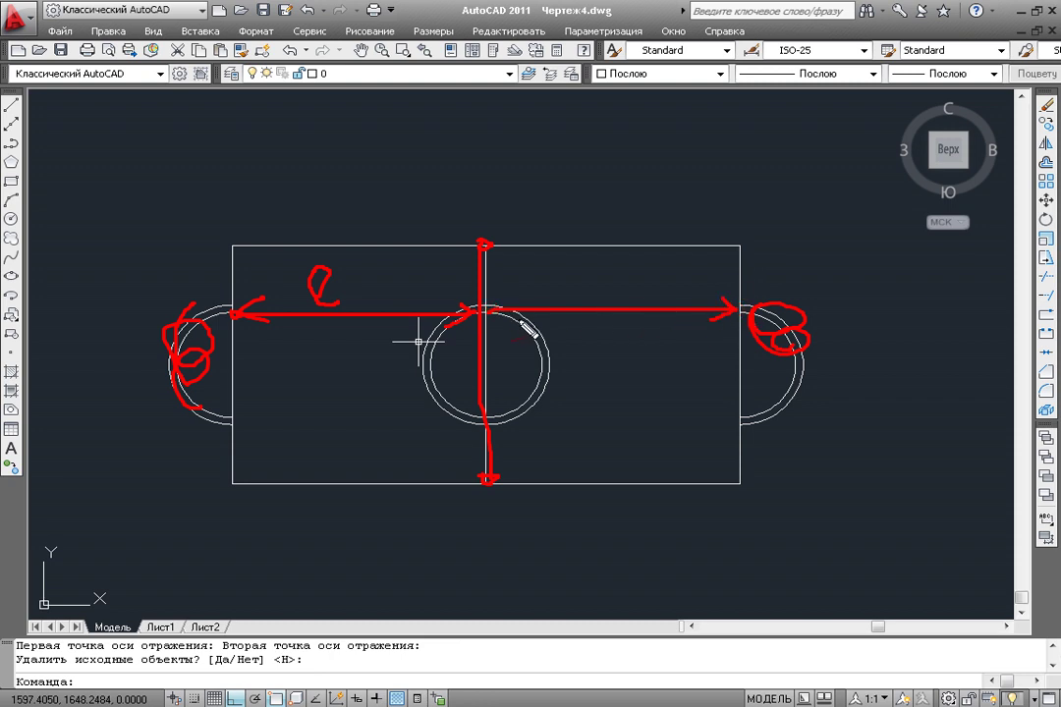
left_click_drag(507, 290, 494, 311)
key("Escape")
key("ctrl+2")
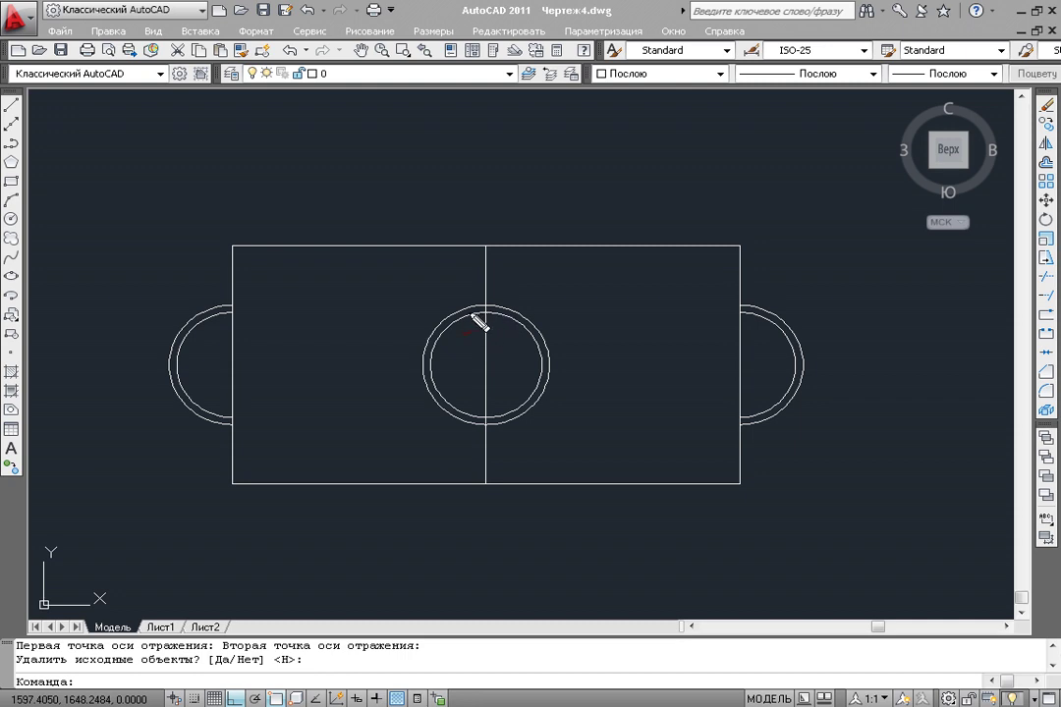
left_click_drag(487, 304, 485, 442)
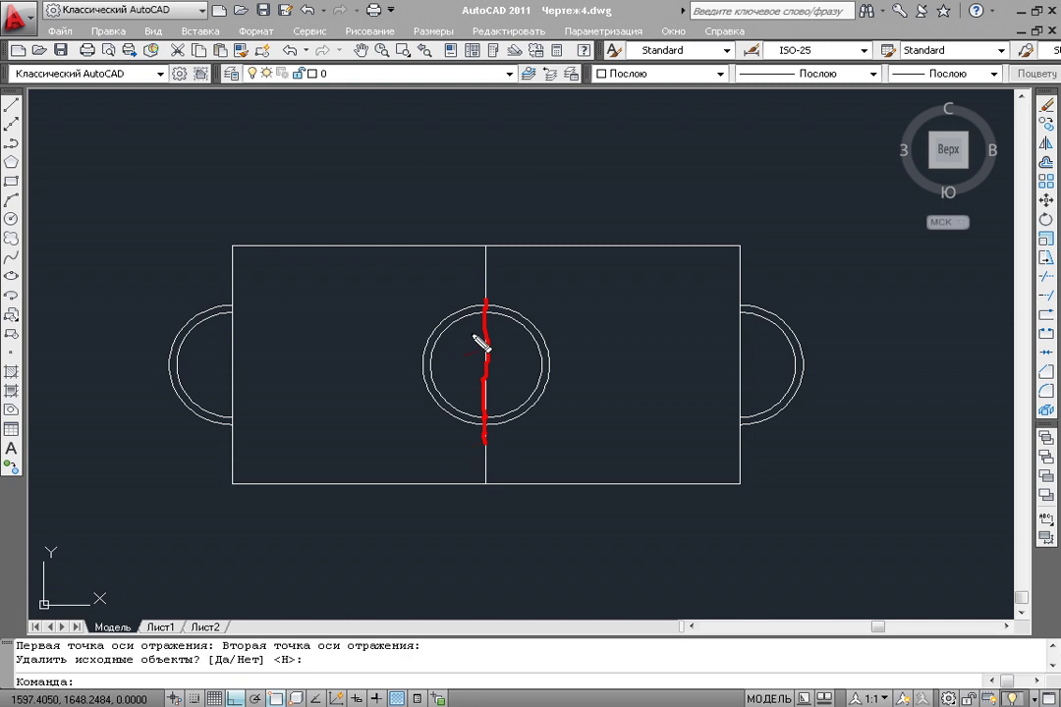
mouse_move(478, 299)
left_mouse_down()
mouse_move(411, 389)
mouse_move(468, 457)
mouse_move(509, 465)
mouse_move(501, 448)
left_mouse_up()
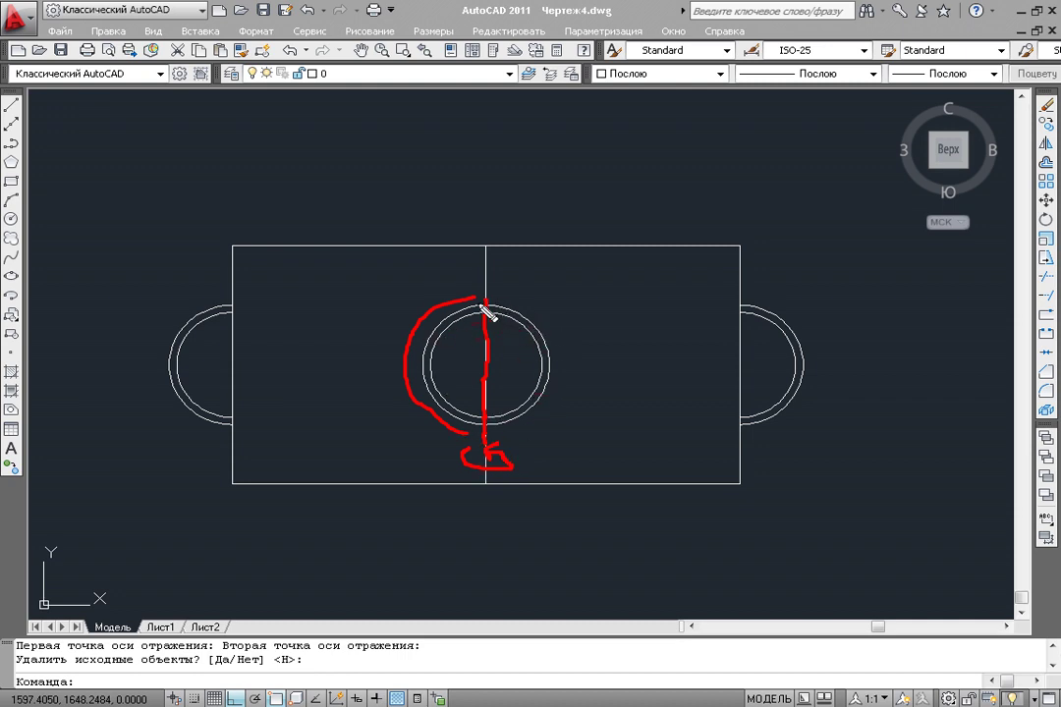
key("Escape")
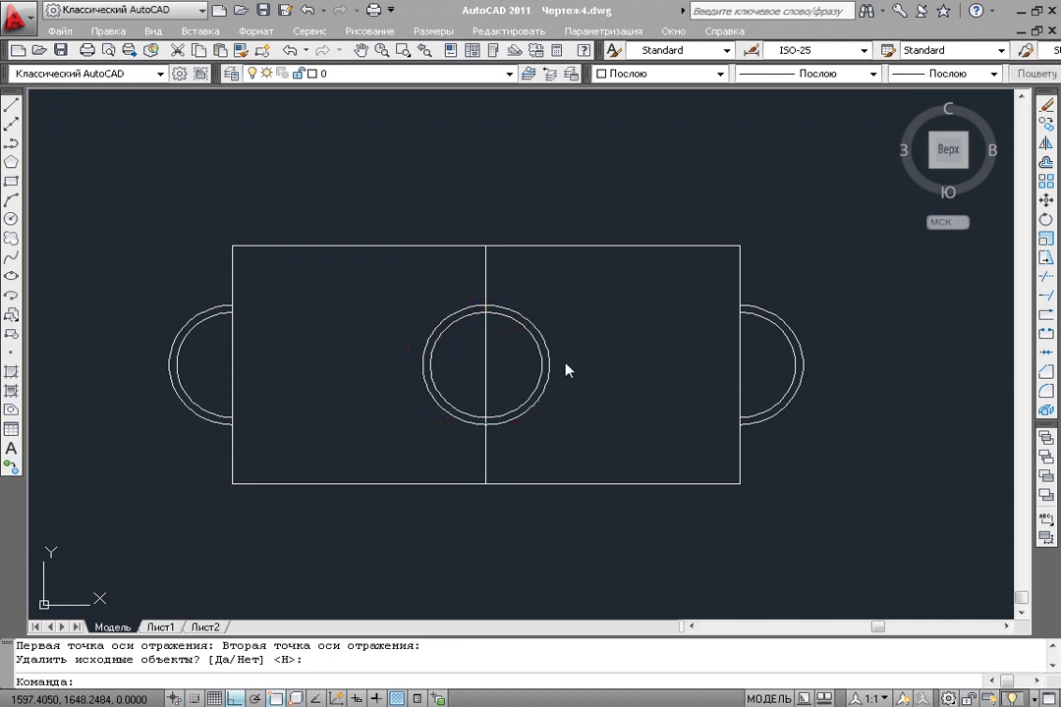
Step: Draw a three-point arc bulging left above the rectangle, then turn ortho off with F8
middle_click_drag(526, 307, 549, 291)
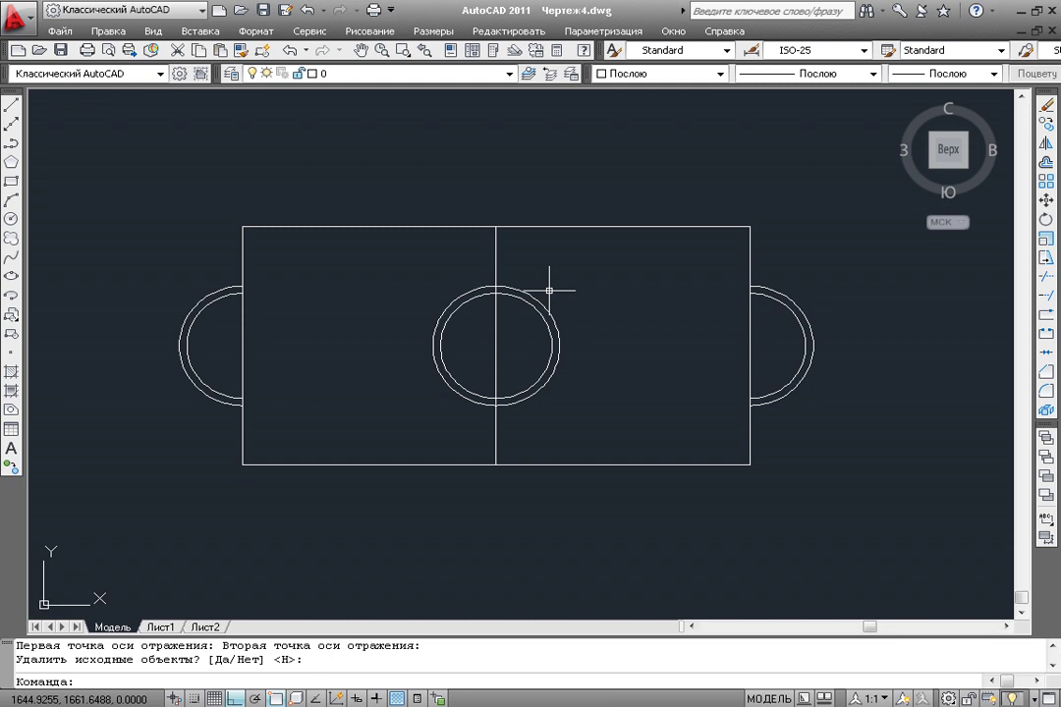
middle_click_drag(511, 226, 427, 391)
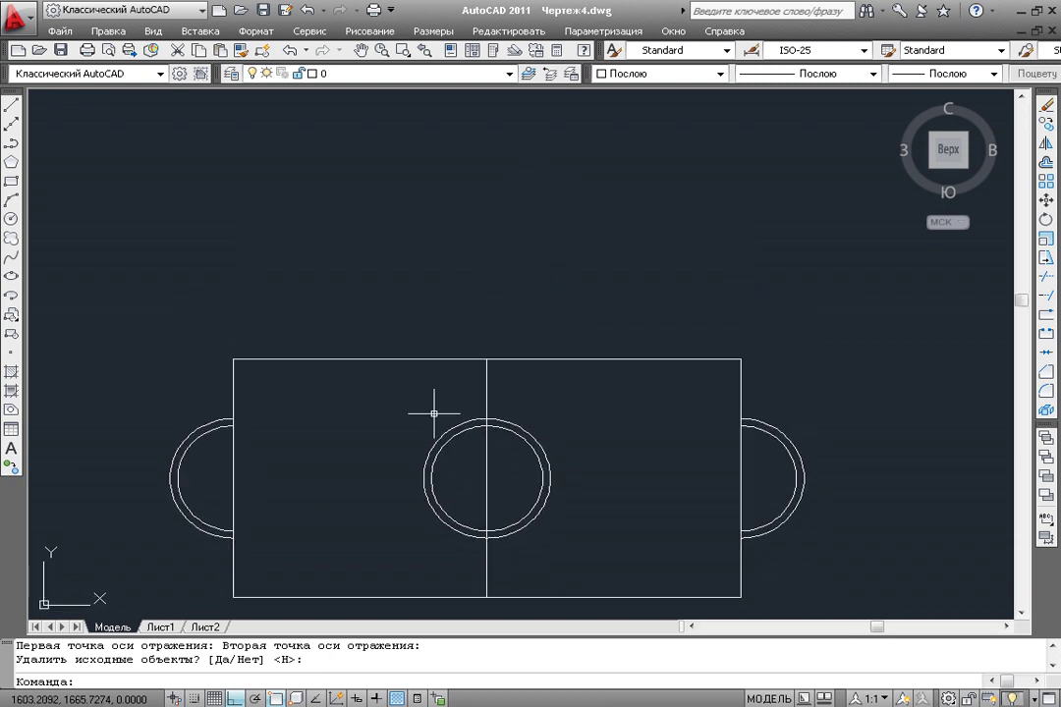
middle_click_drag(402, 277, 398, 289)
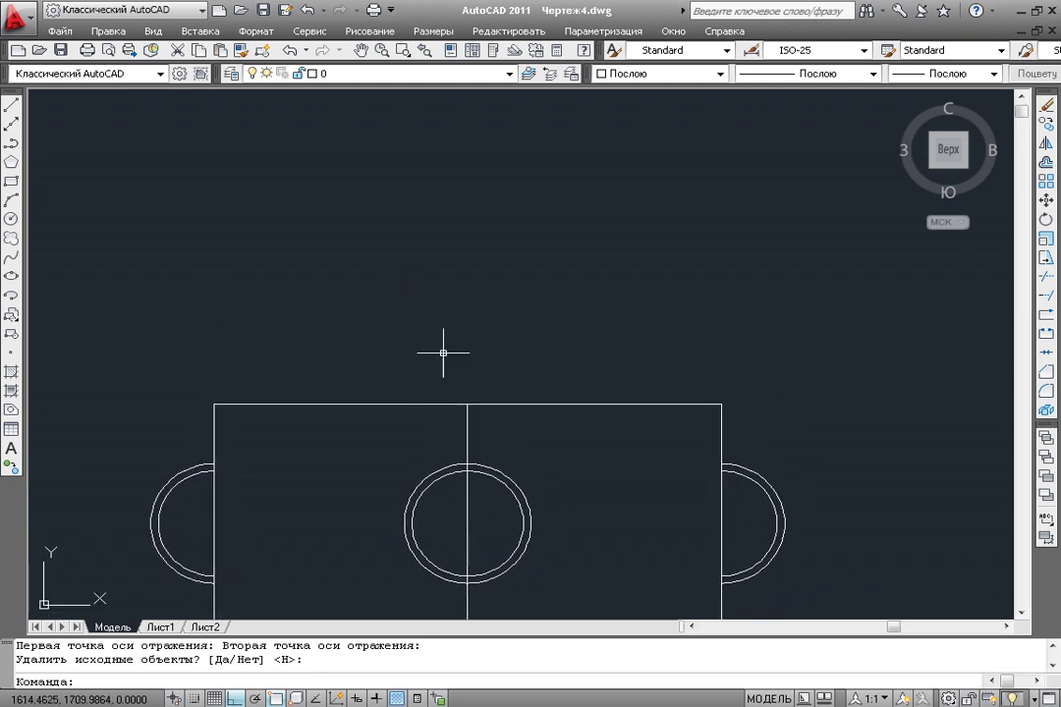
middle_click_drag(440, 350, 409, 430)
left_click(10, 200)
left_click(314, 179)
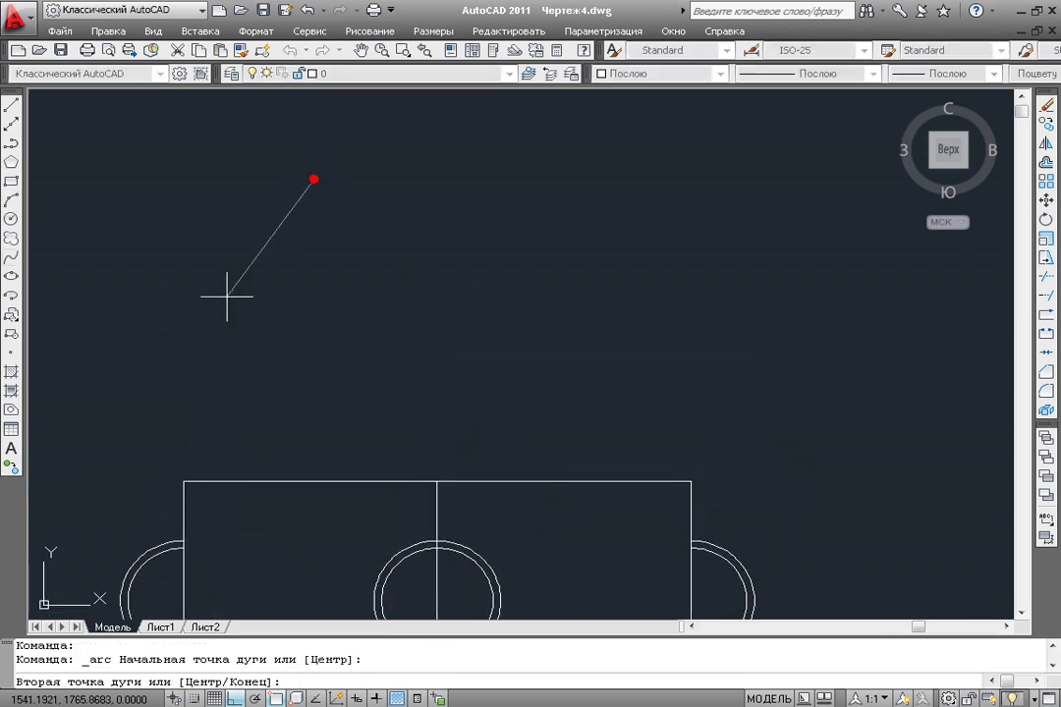
left_click(191, 285)
left_click(338, 415)
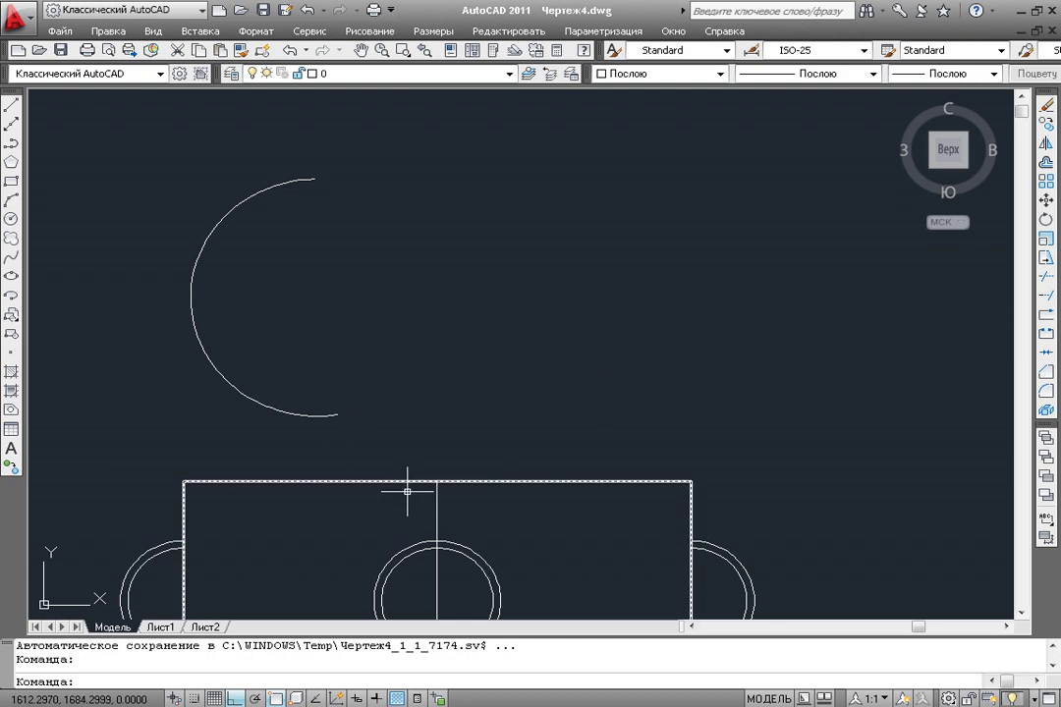
key("F8")
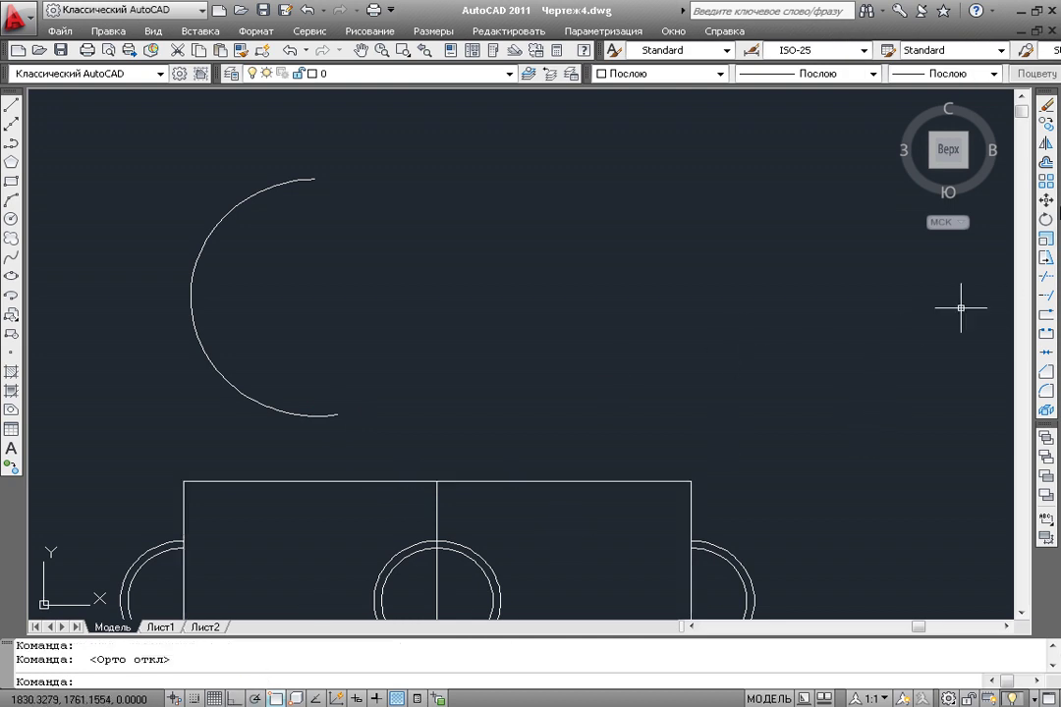
Step: Start mirroring the large arc, window-selecting it and setting the first mirror-axis point
left_click(1046, 144)
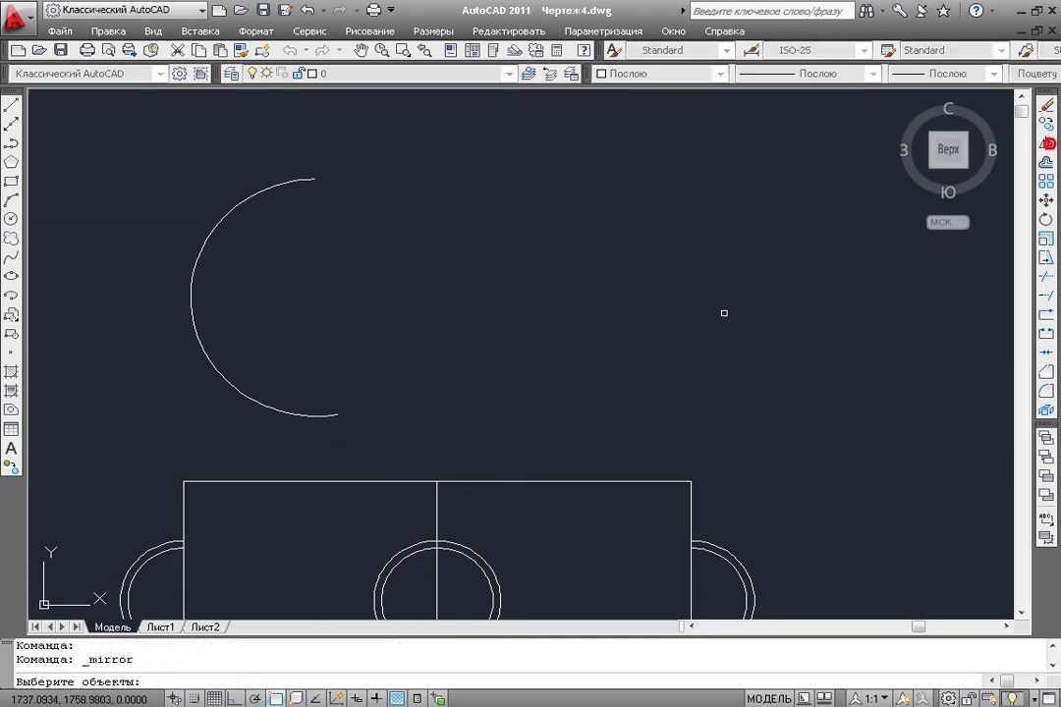
left_click(330, 155)
left_click(220, 313)
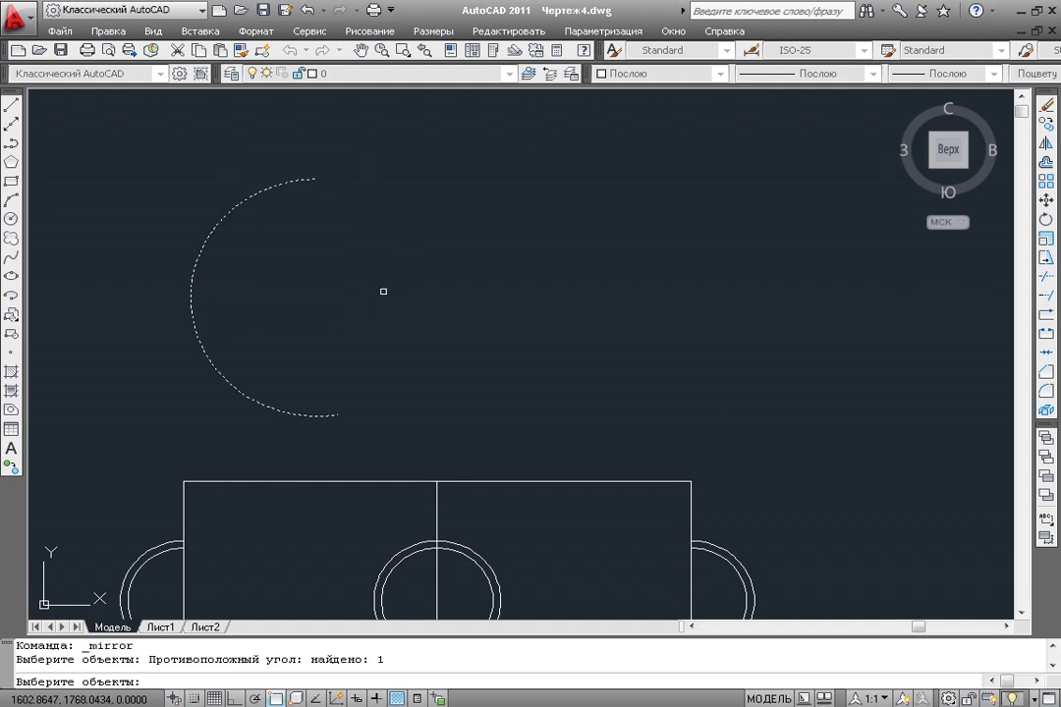
key("Return")
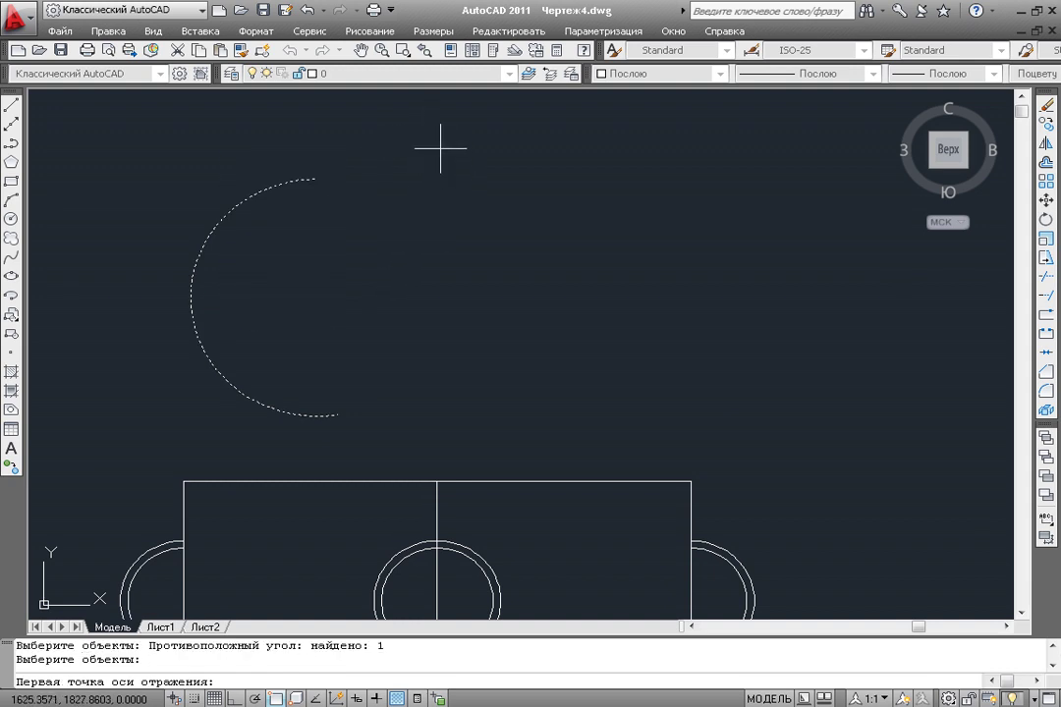
left_click(413, 138)
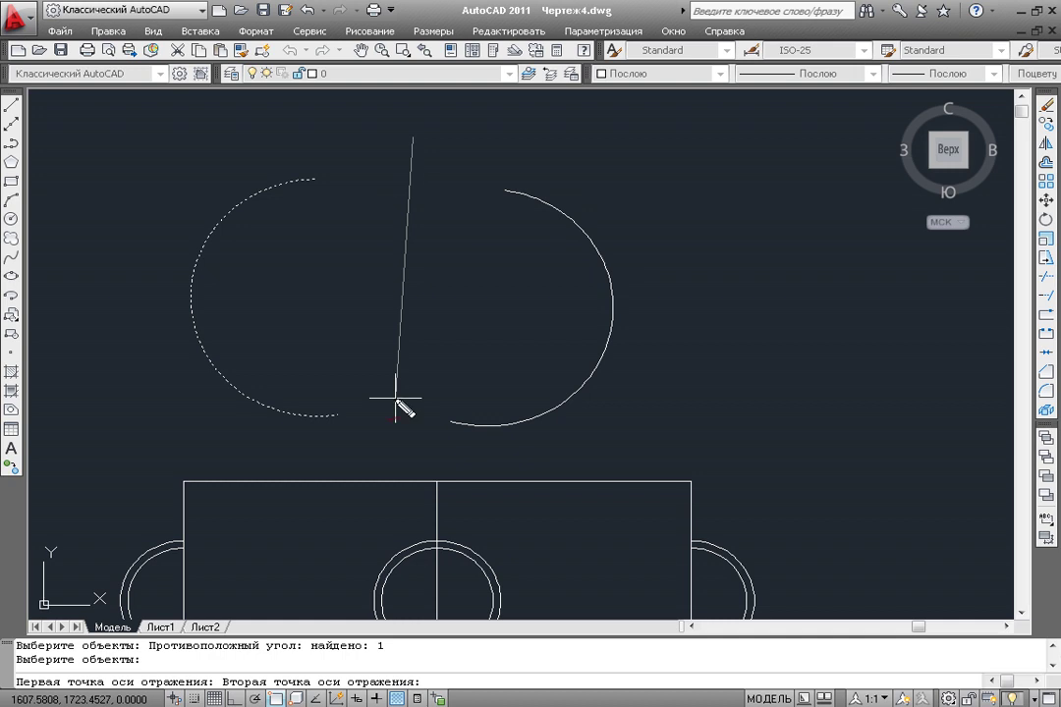
Step: Sketch on-screen annotations showing the arc's distance to the vertical mirror axis, then clear them
mouse_move(320, 185)
left_mouse_down()
mouse_move(256, 228)
mouse_move(233, 365)
mouse_move(296, 403)
mouse_move(332, 405)
left_mouse_up()
mouse_move(419, 140)
left_mouse_down()
mouse_move(415, 287)
mouse_move(389, 419)
left_mouse_up()
left_click(340, 399)
mouse_move(340, 399)
left_mouse_down()
mouse_move(393, 402)
mouse_move(356, 408)
mouse_move(382, 368)
mouse_move(422, 414)
mouse_move(450, 420)
mouse_move(437, 426)
left_mouse_up()
left_click_drag(420, 376, 439, 389)
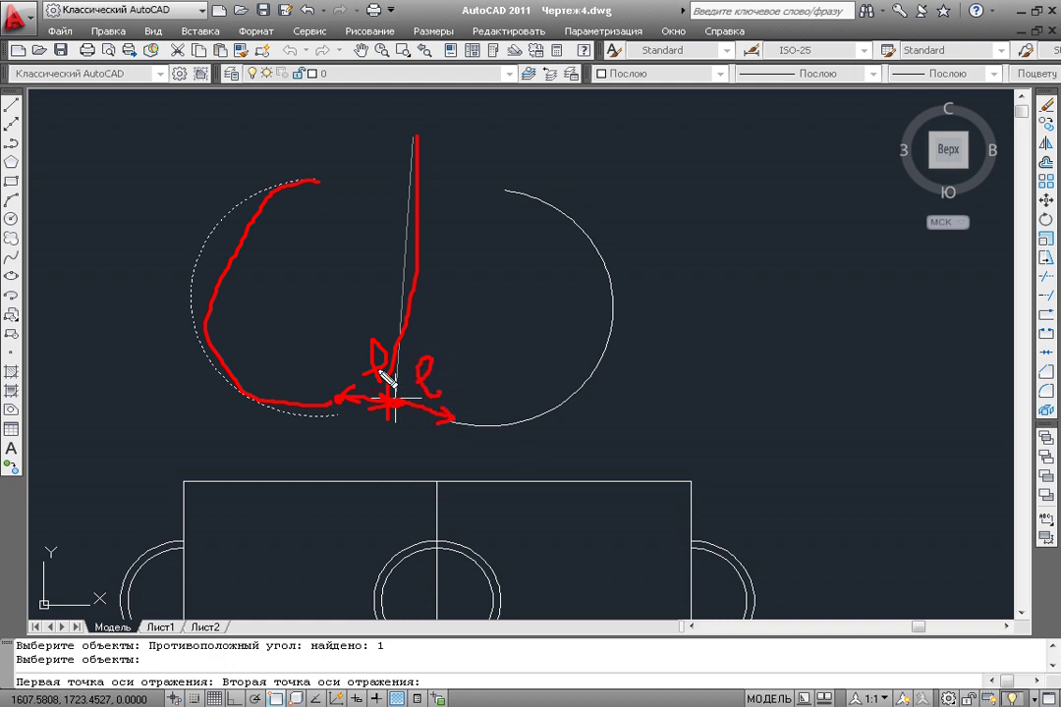
left_click_drag(425, 381, 447, 394)
left_click(449, 388)
mouse_move(508, 190)
left_mouse_down()
mouse_move(592, 230)
mouse_move(603, 368)
mouse_move(454, 423)
left_mouse_up()
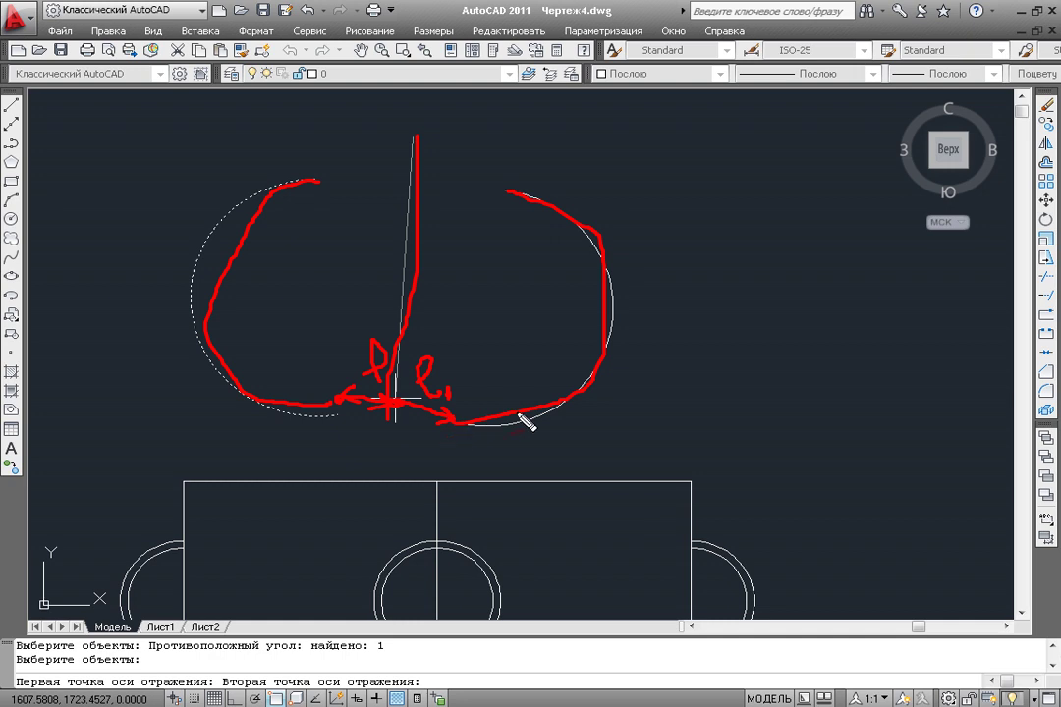
key("Escape")
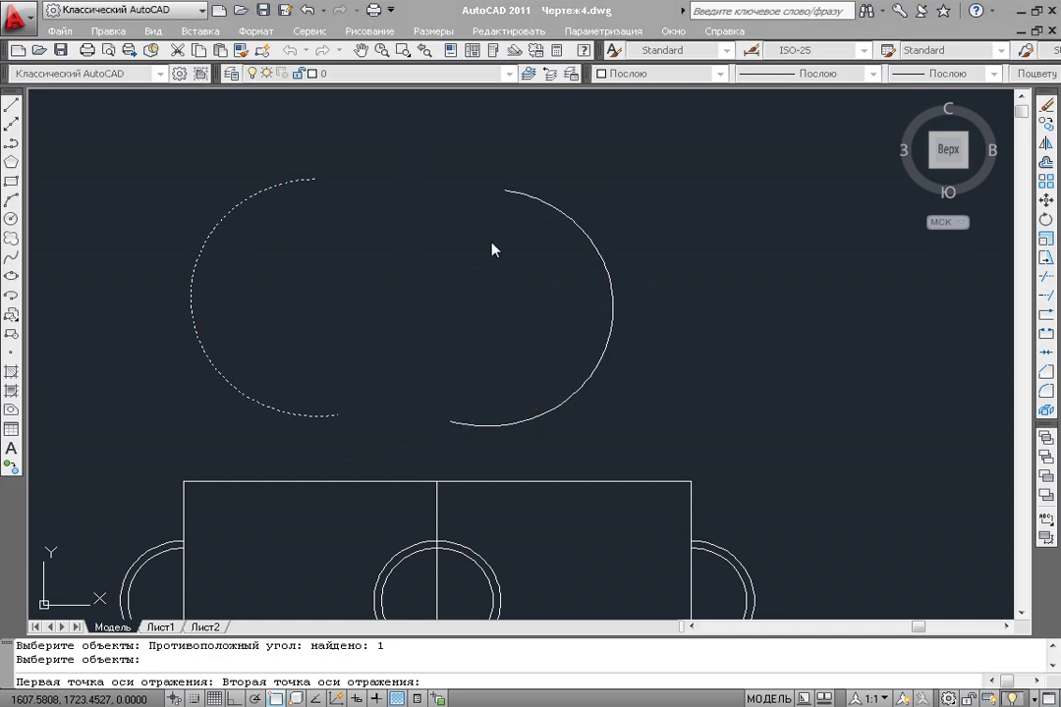
key("Escape")
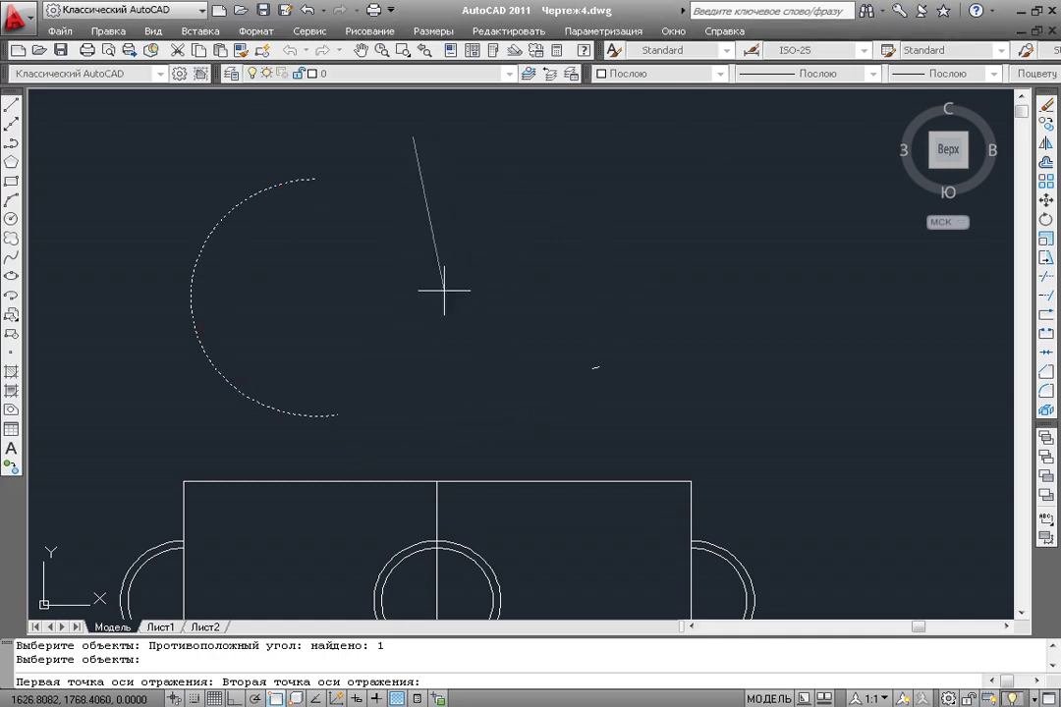
Step: Finish the vertical mirror axis, keep the original arc, and zoom out to view both
left_click(405, 395)
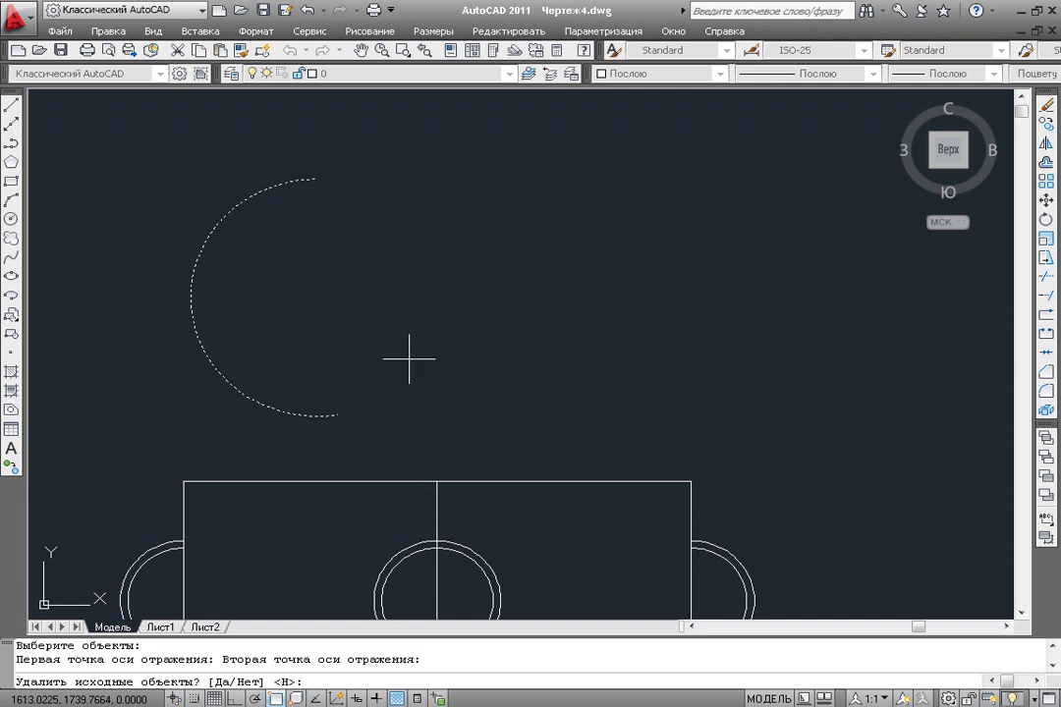
key("Return")
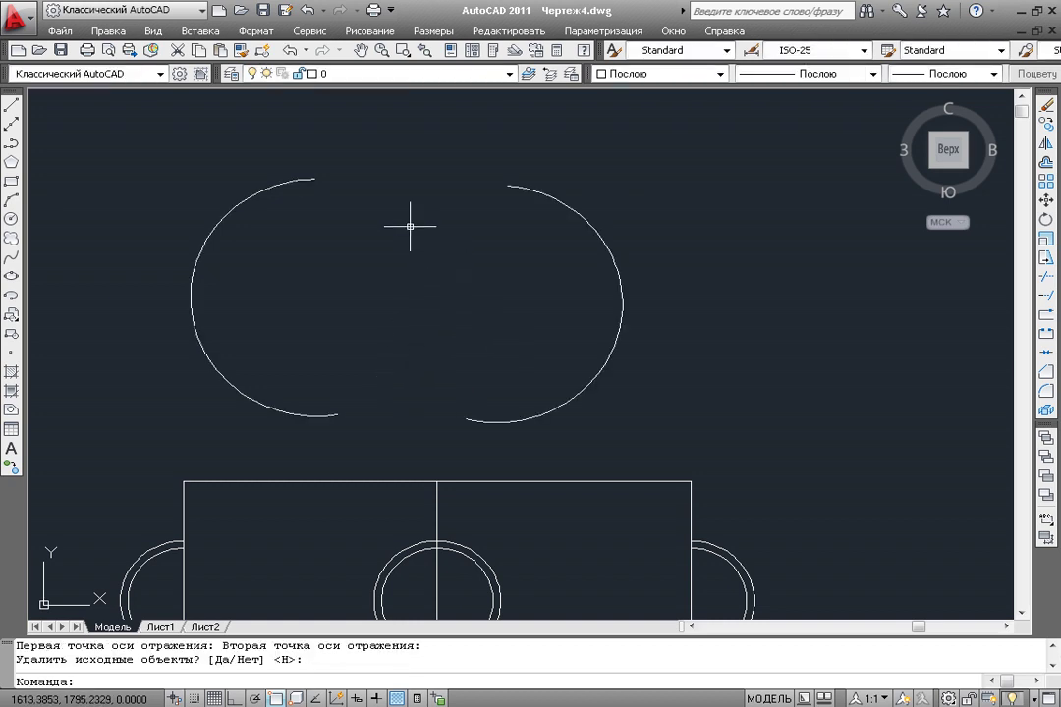
scroll(497, 227, "down", 3)
middle_click_drag(484, 218, 522, 248)
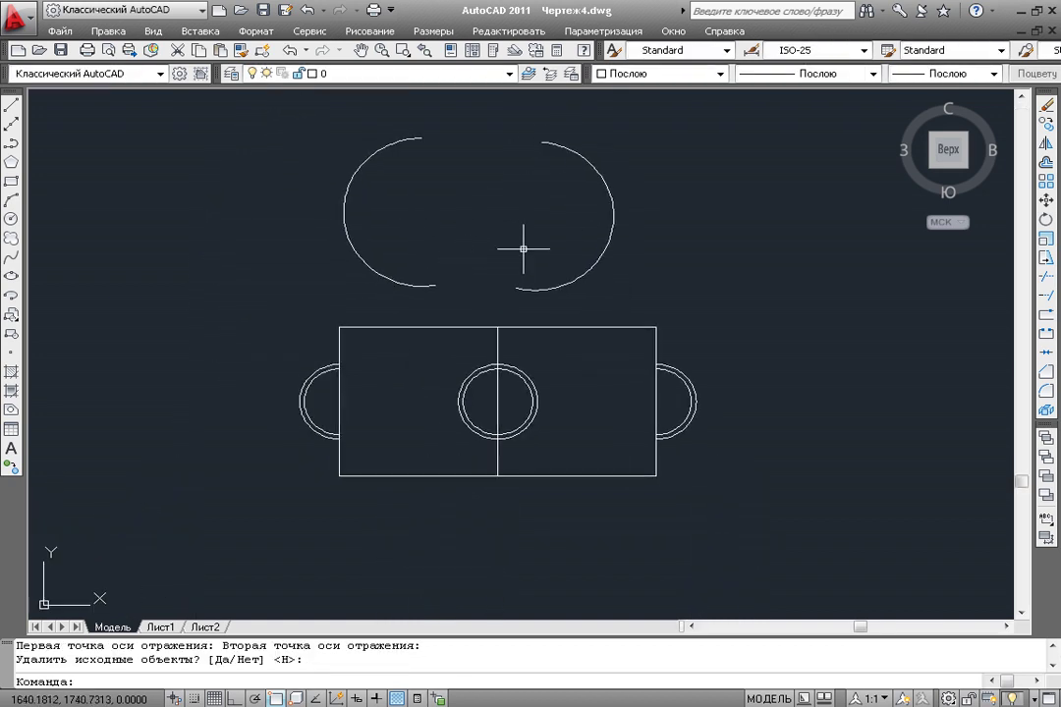